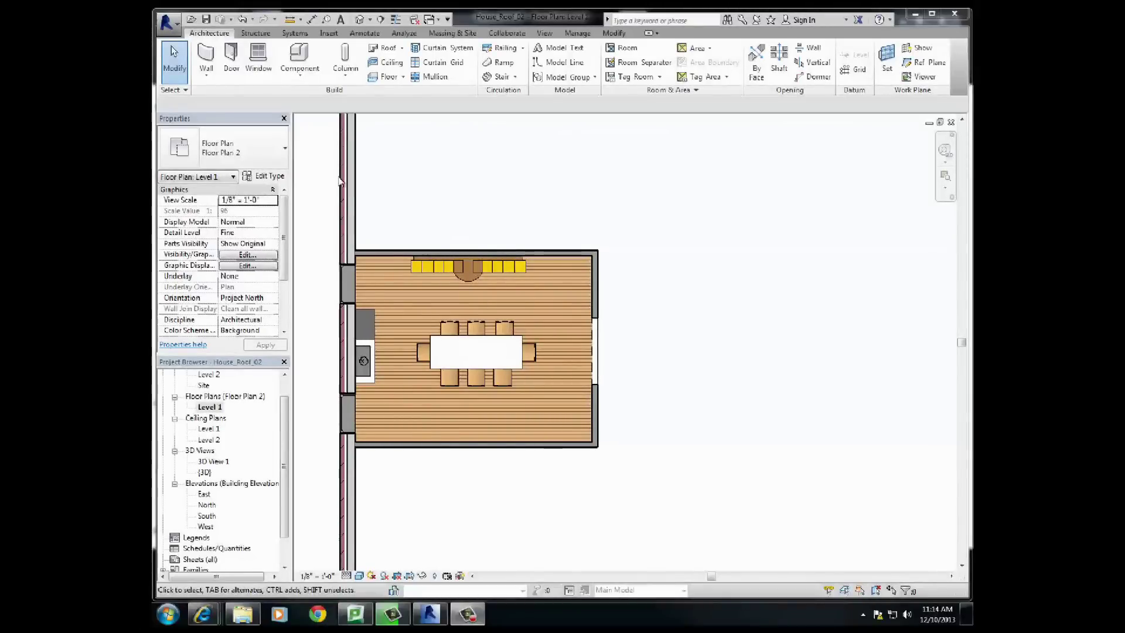
Open the 3D View 1 perspective and extend its camera crop region downward.
scroll(437, 245, up, 1)
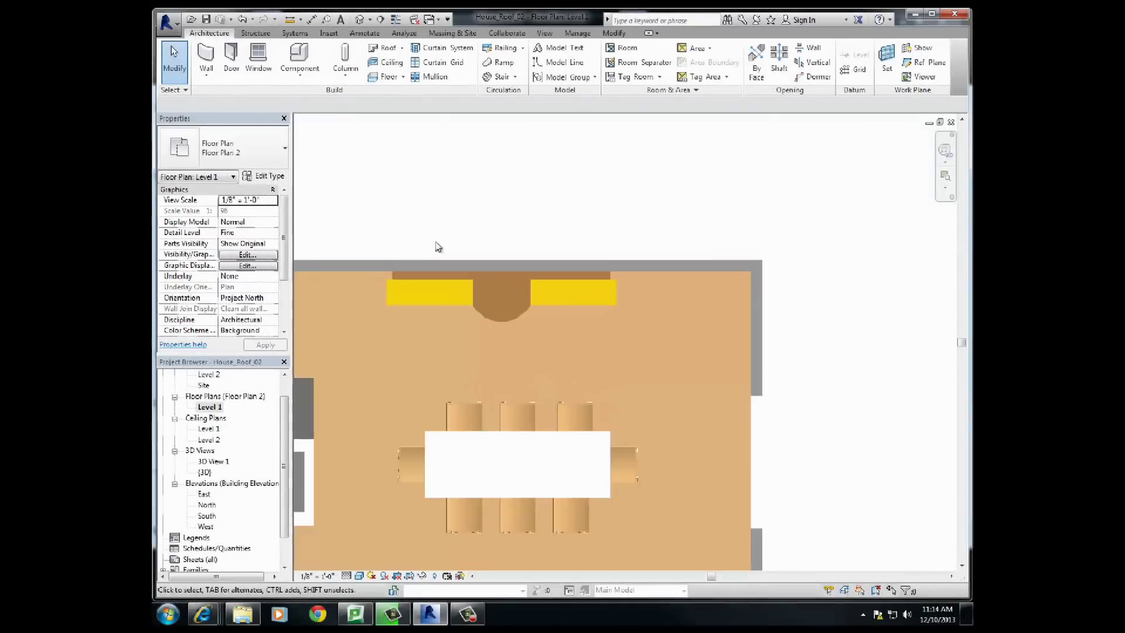
scroll(521, 246, down, 1)
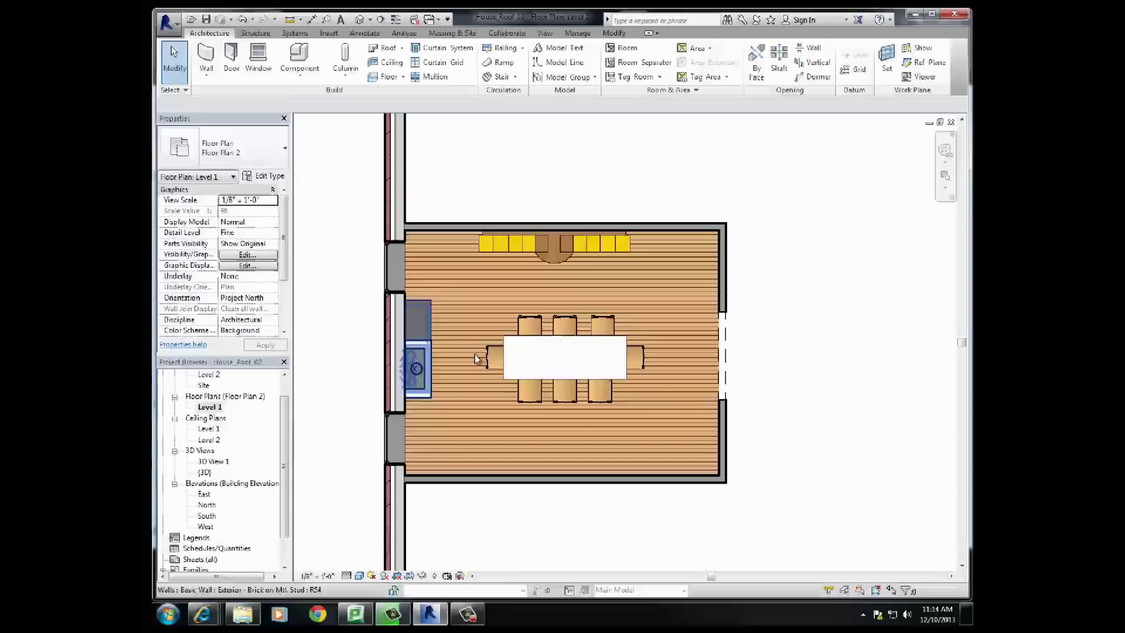
double_click(213, 462)
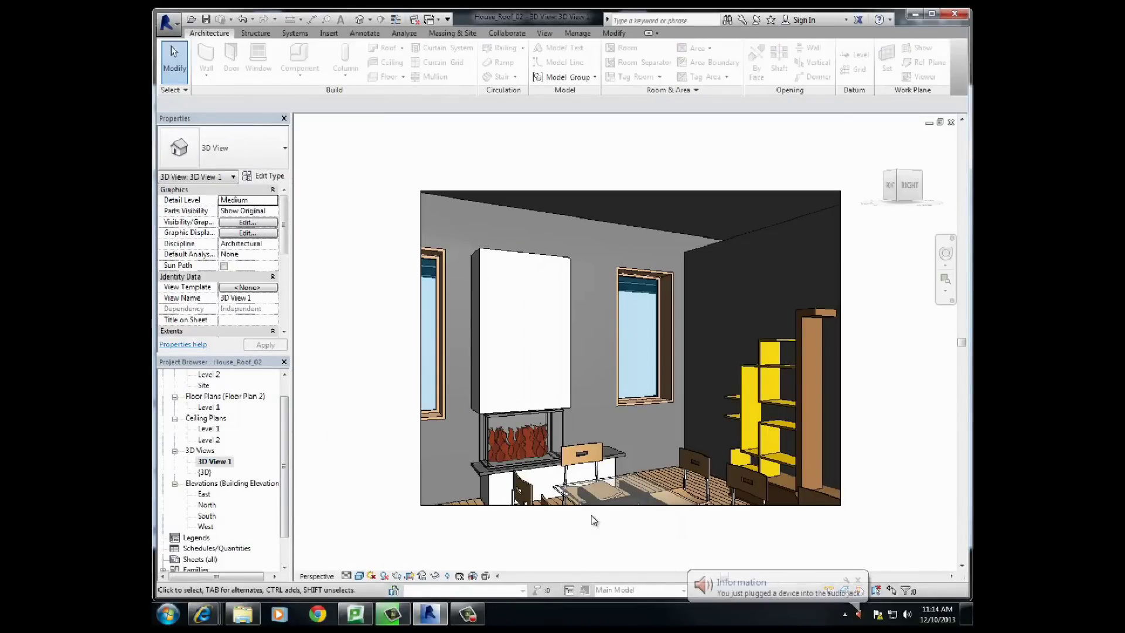
click(595, 506)
drag(631, 505, 631, 564)
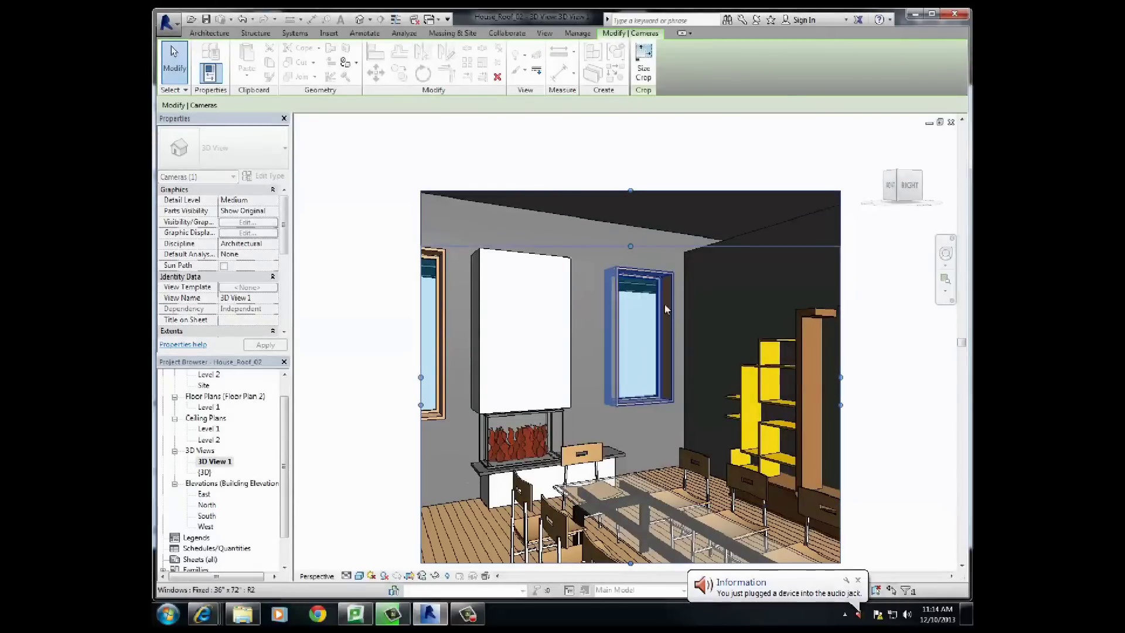
Widen the crop left and right and raise its top to include the ceiling, then reframe the view.
drag(420, 404, 348, 405)
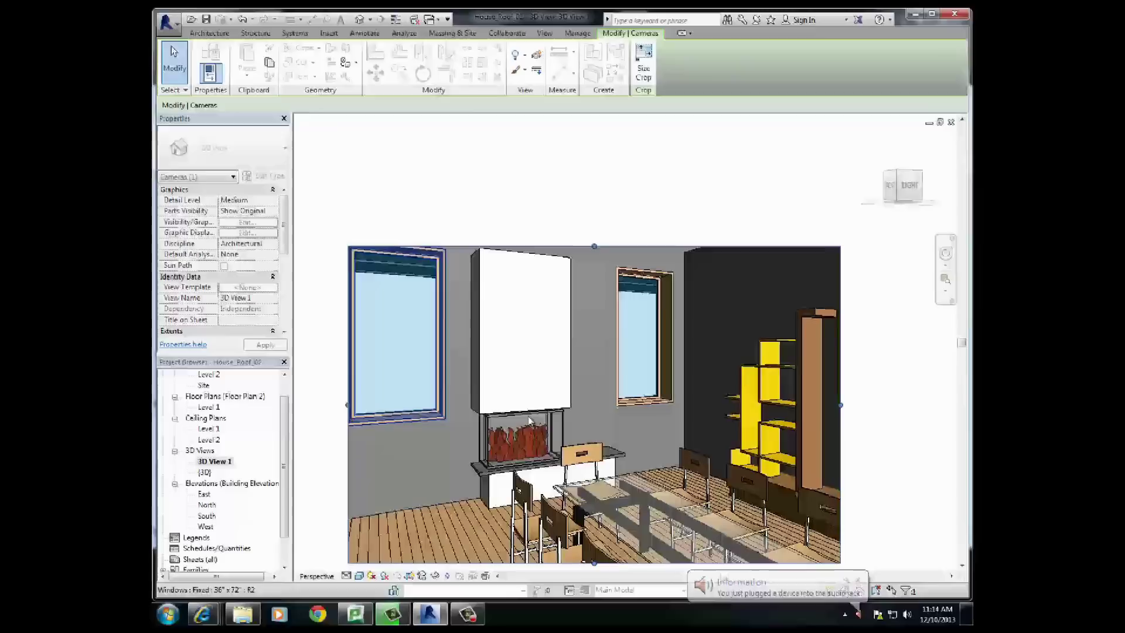
drag(840, 405, 899, 405)
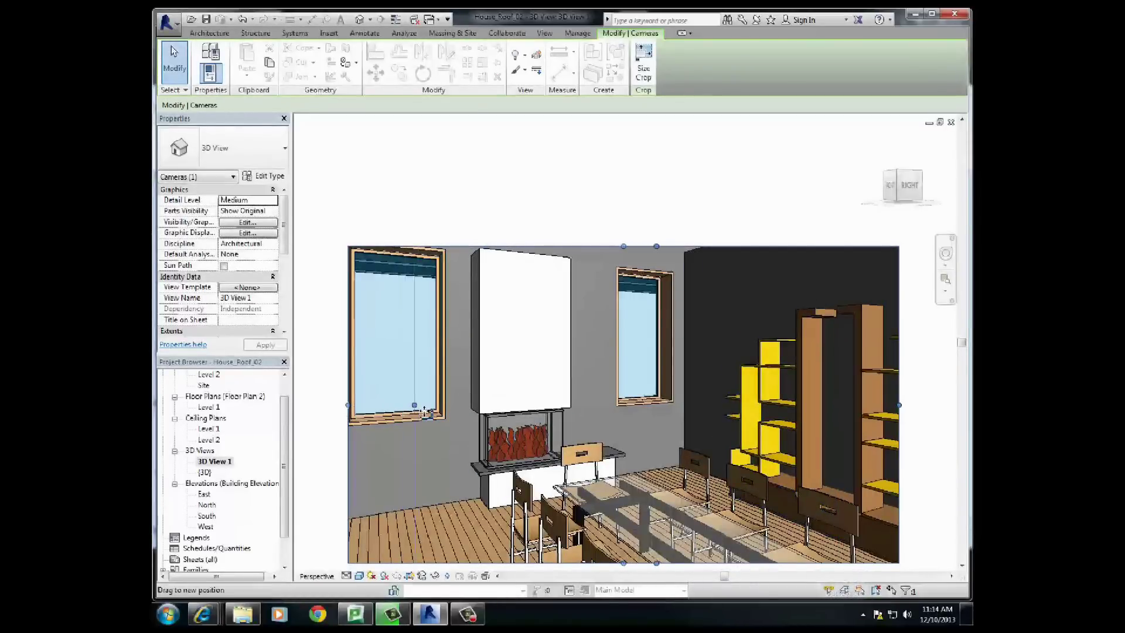
drag(425, 412, 427, 415)
drag(661, 246, 660, 190)
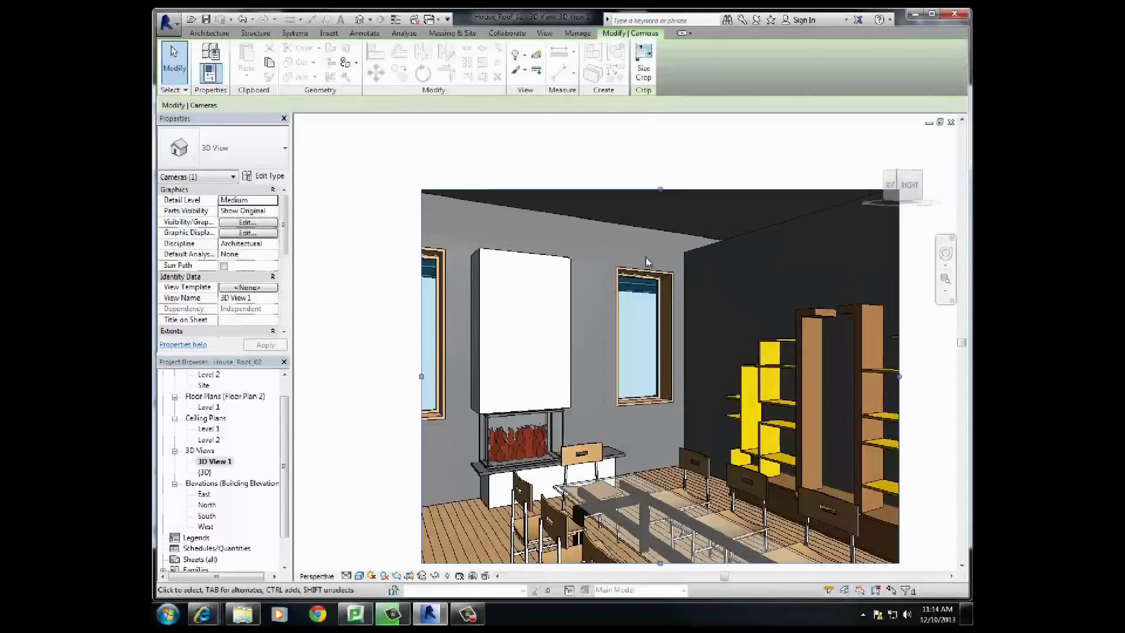
scroll(646, 262, down, 2)
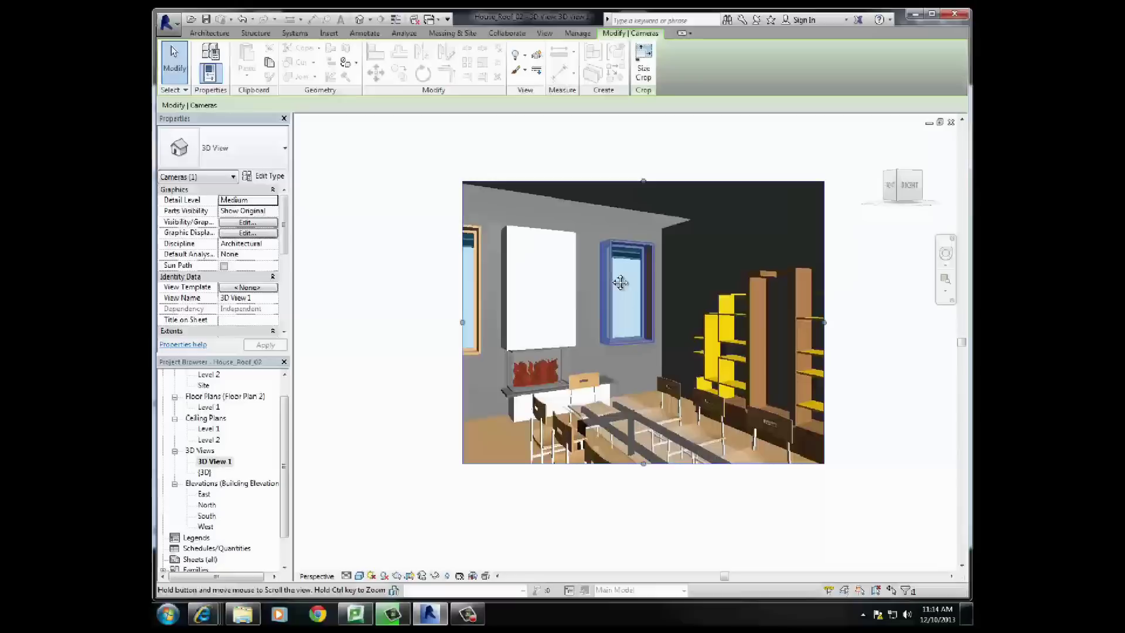
middle_drag(620, 283, 618, 261)
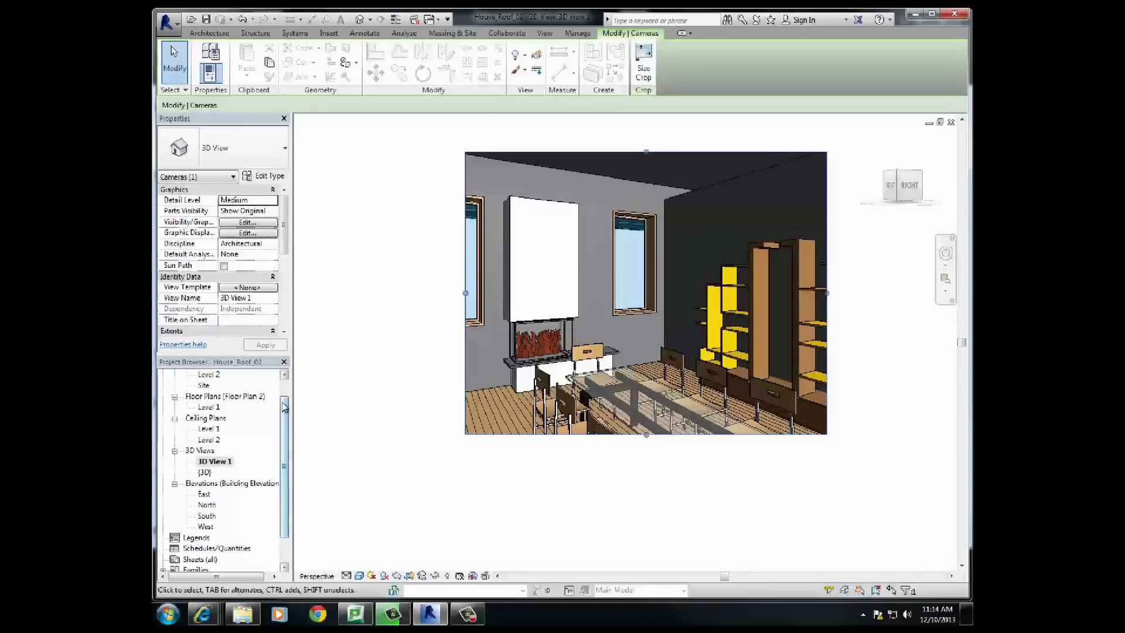
Open the Level 1 ceiling plan and clear the camera selection.
double_click(207, 429)
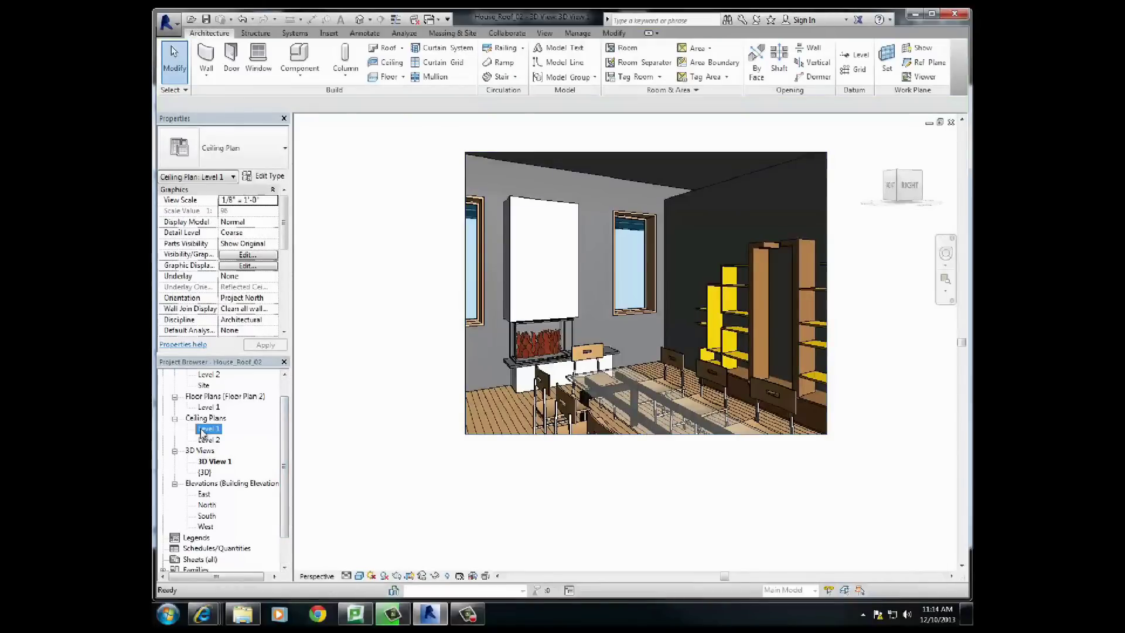
scroll(622, 349, up, 2)
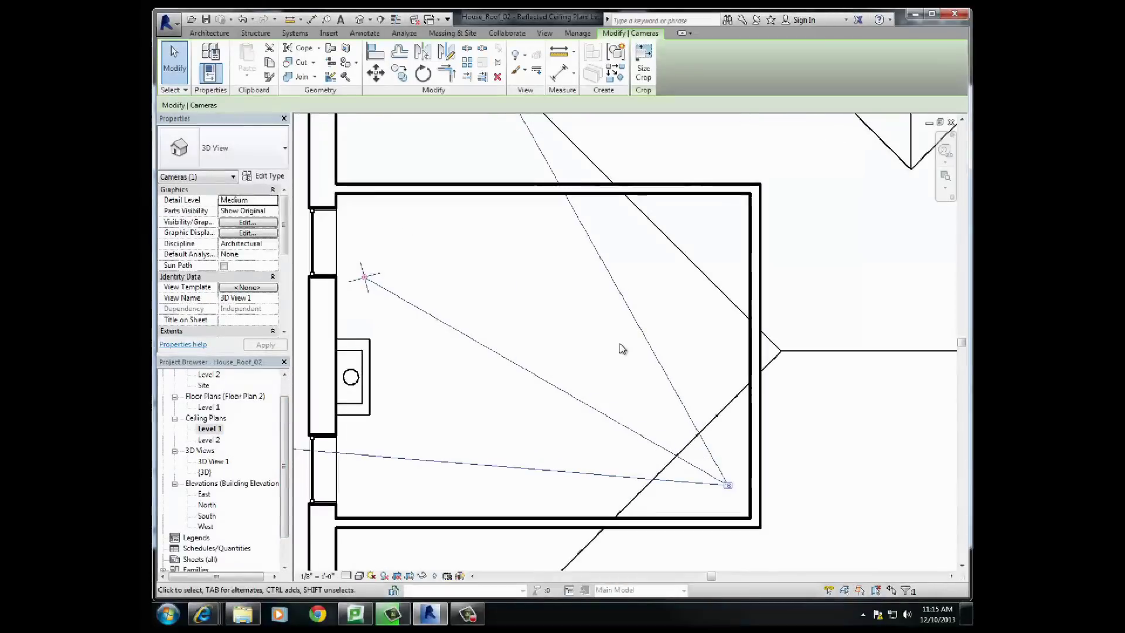
scroll(622, 328, up, 1)
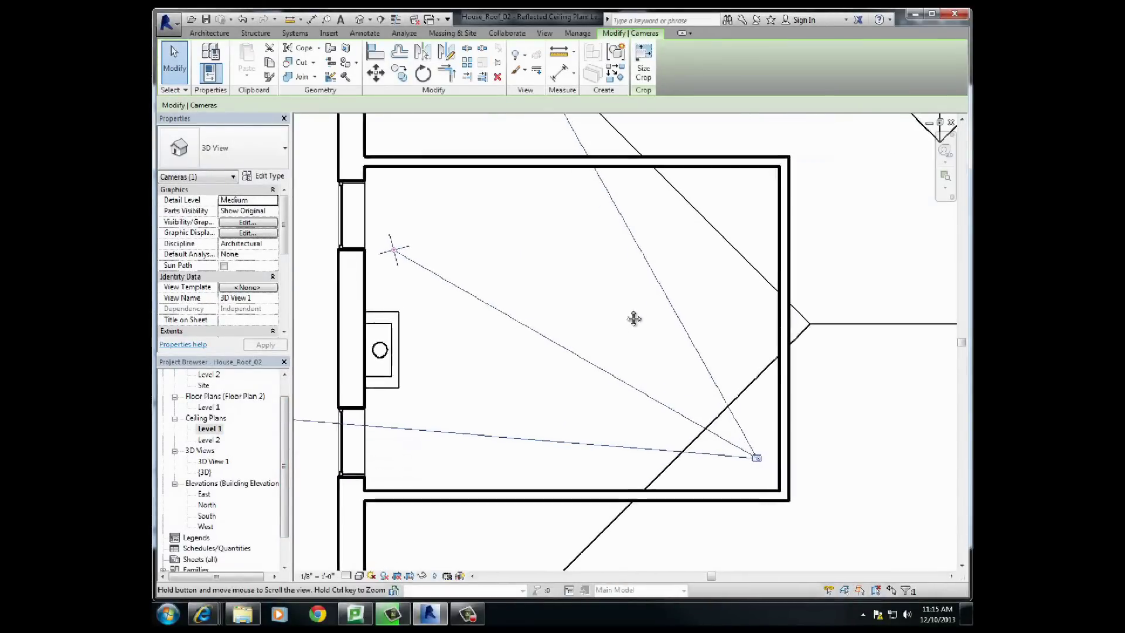
click(841, 192)
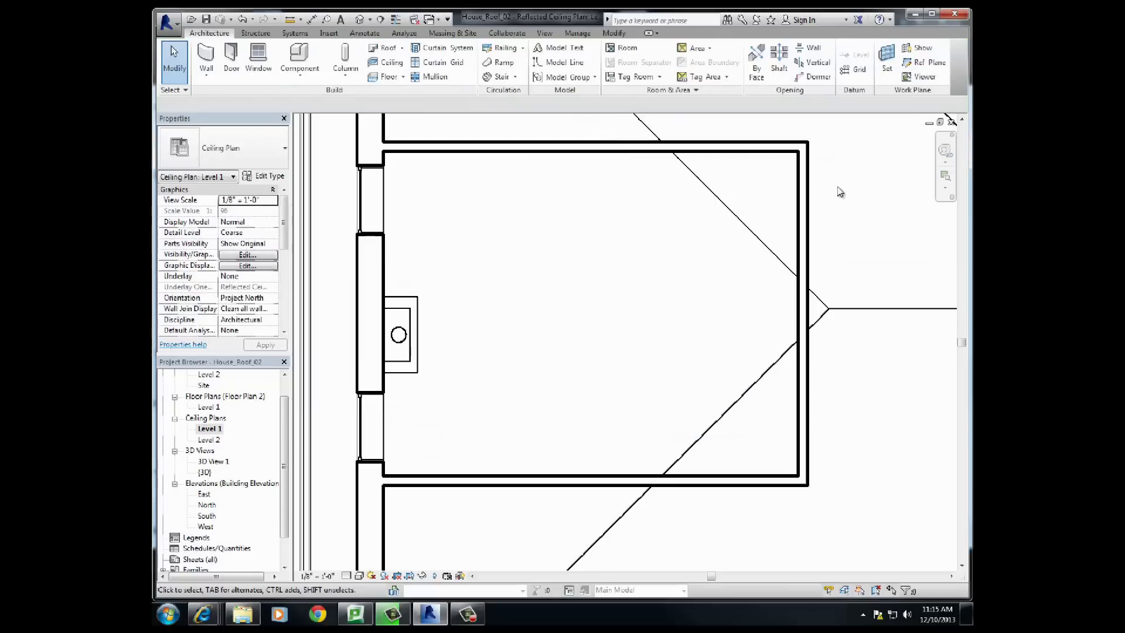
Sketch a rectangular 2' x 4' ACT ceiling along the room's walls, corner to corner.
click(401, 64)
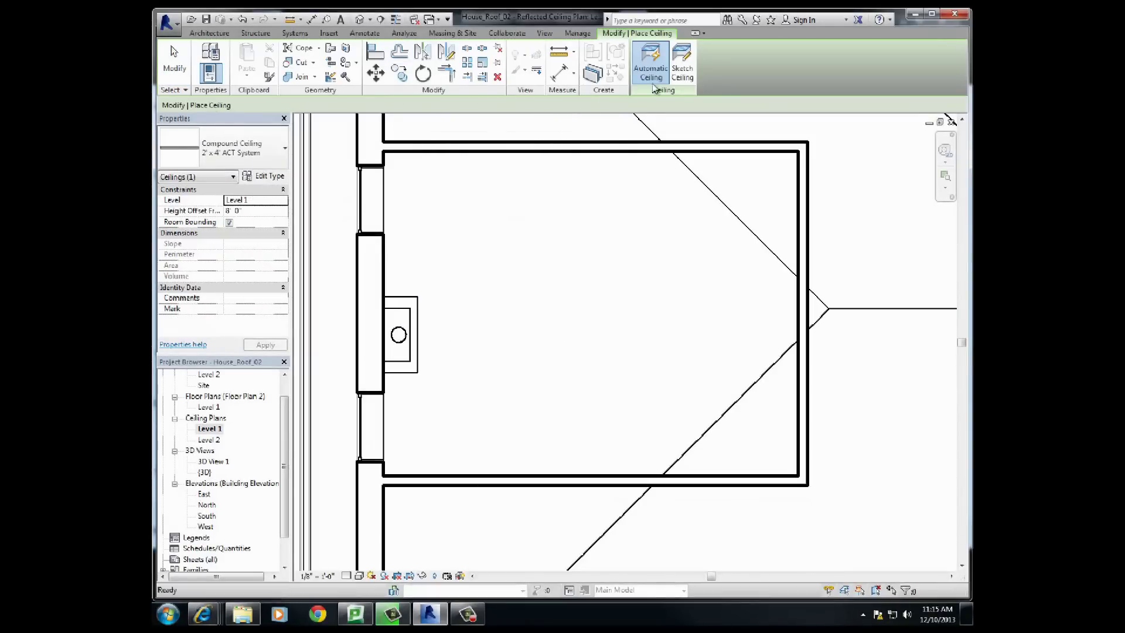
click(682, 65)
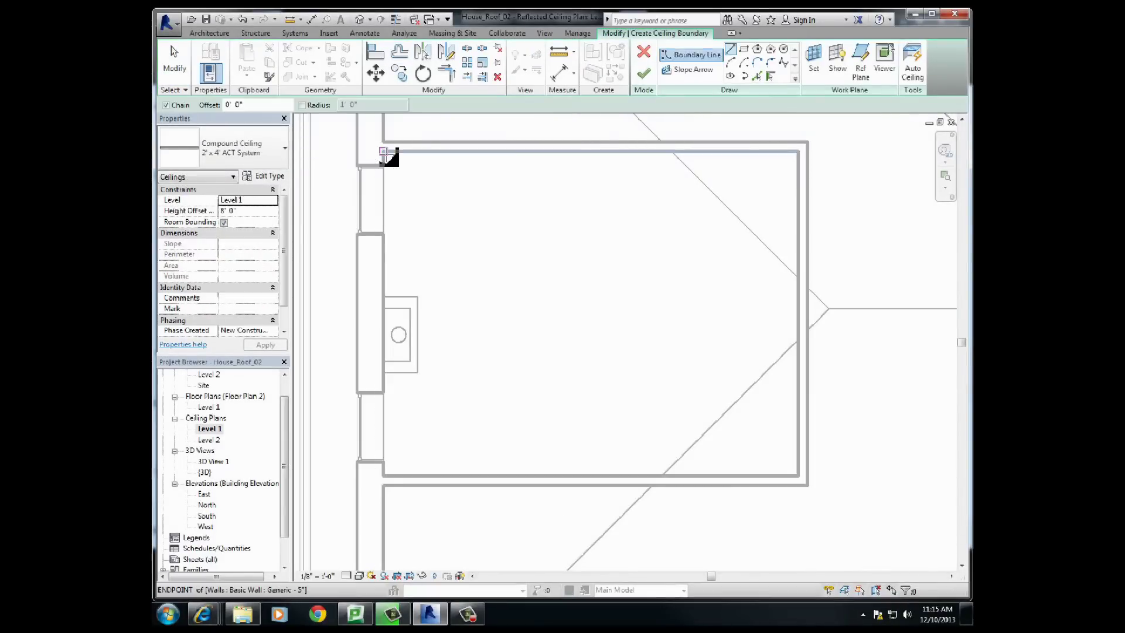
click(744, 50)
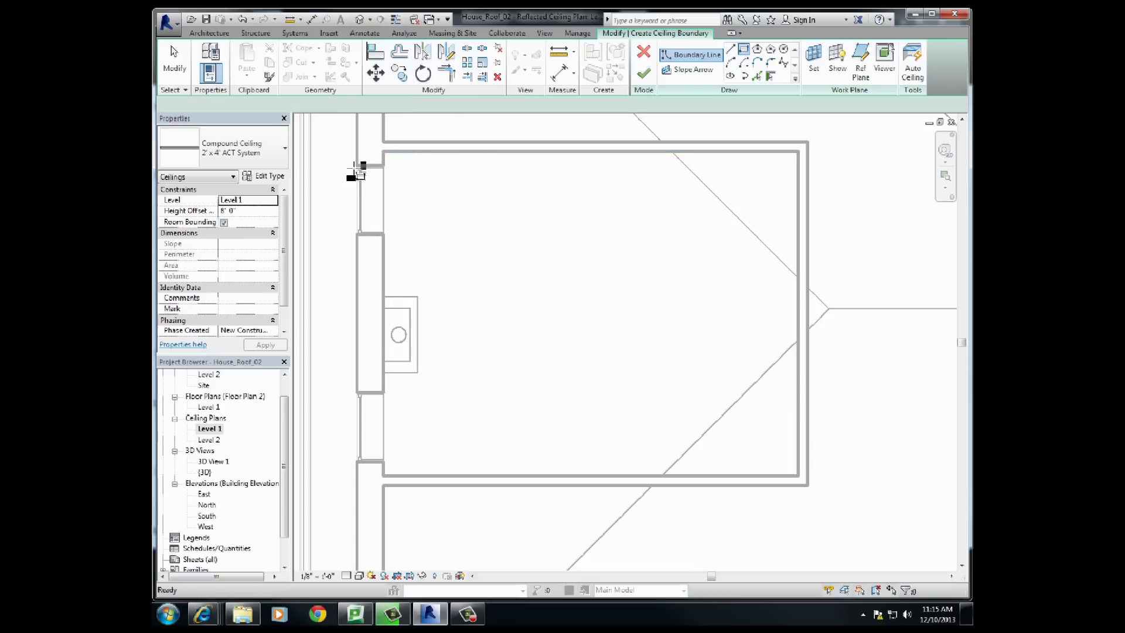
click(384, 151)
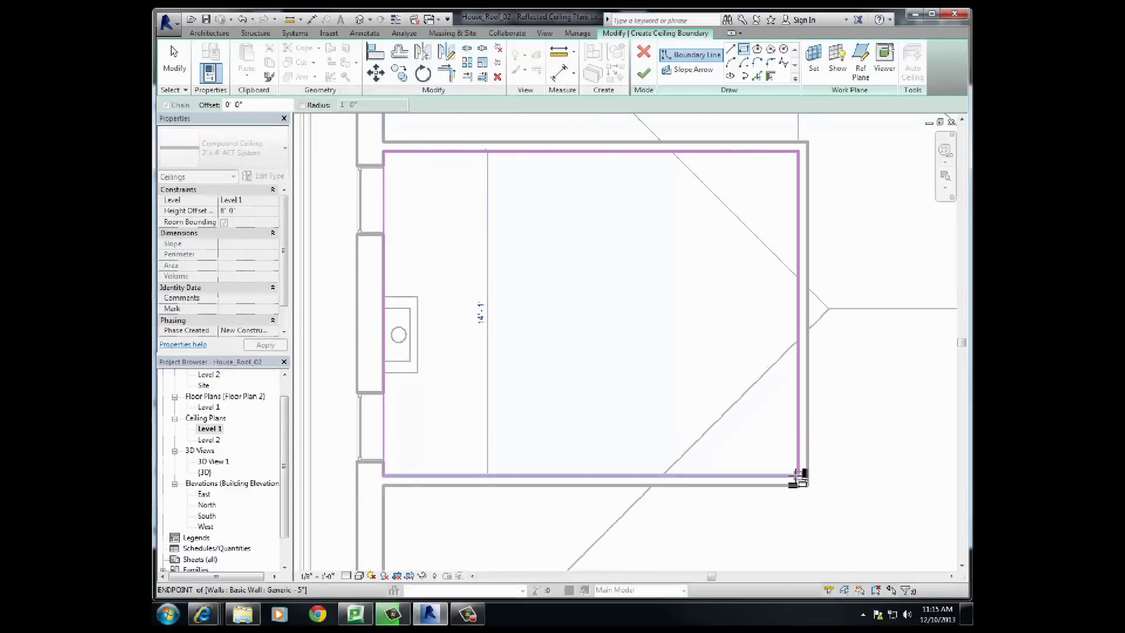
click(799, 476)
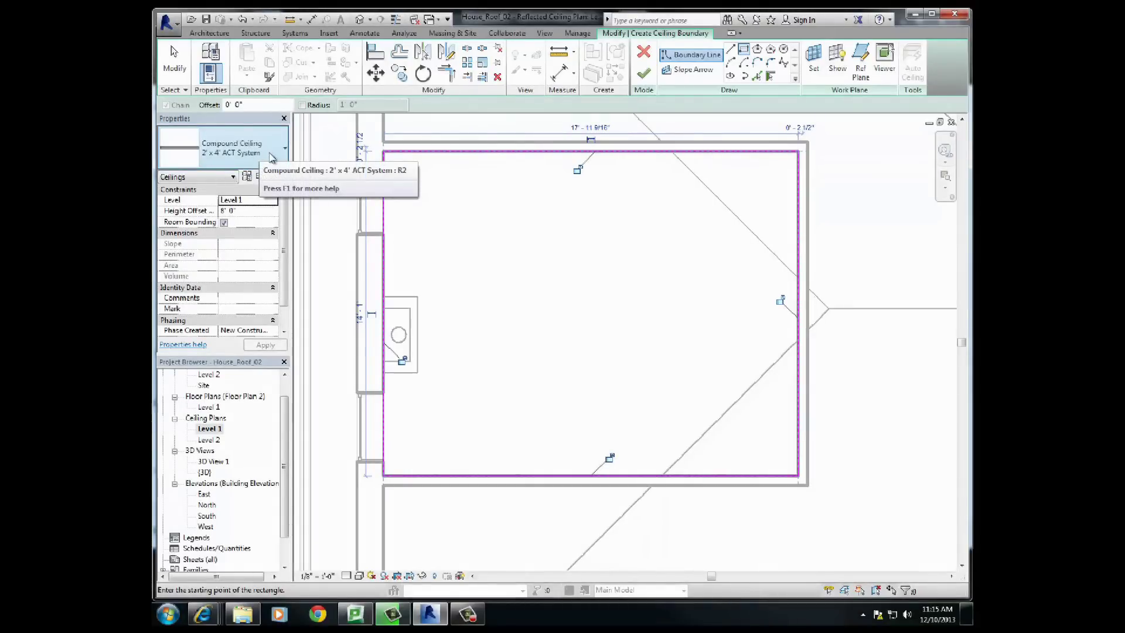
click(642, 75)
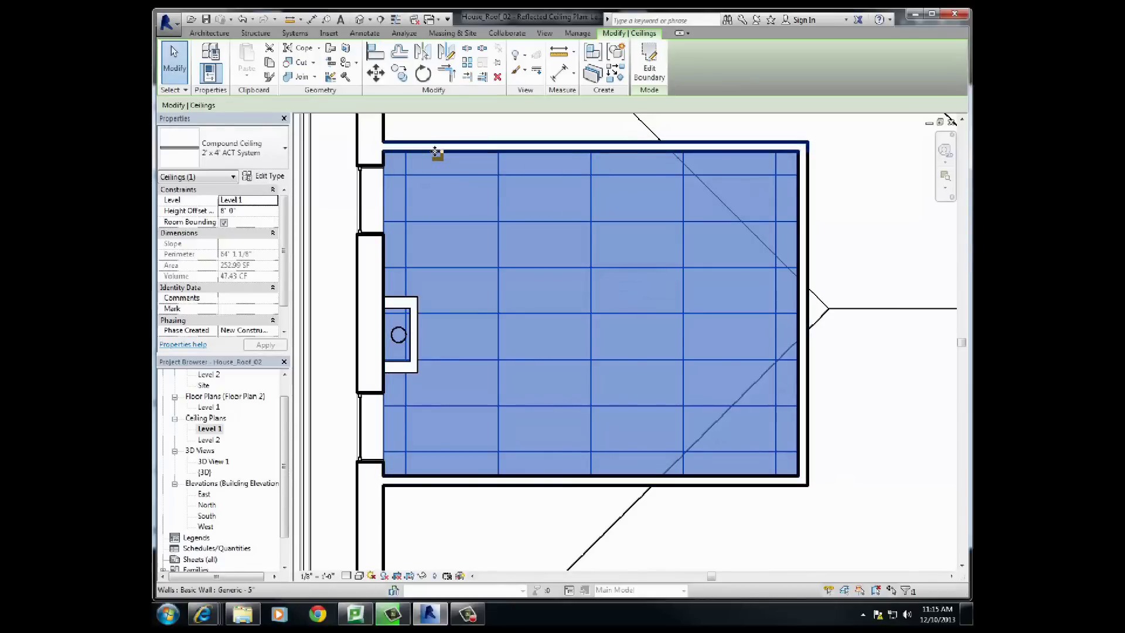
Switch the new ceiling's type via 2' x 2' ACT System to GWB on Mtl. Stud and edit its boundary.
click(436, 152)
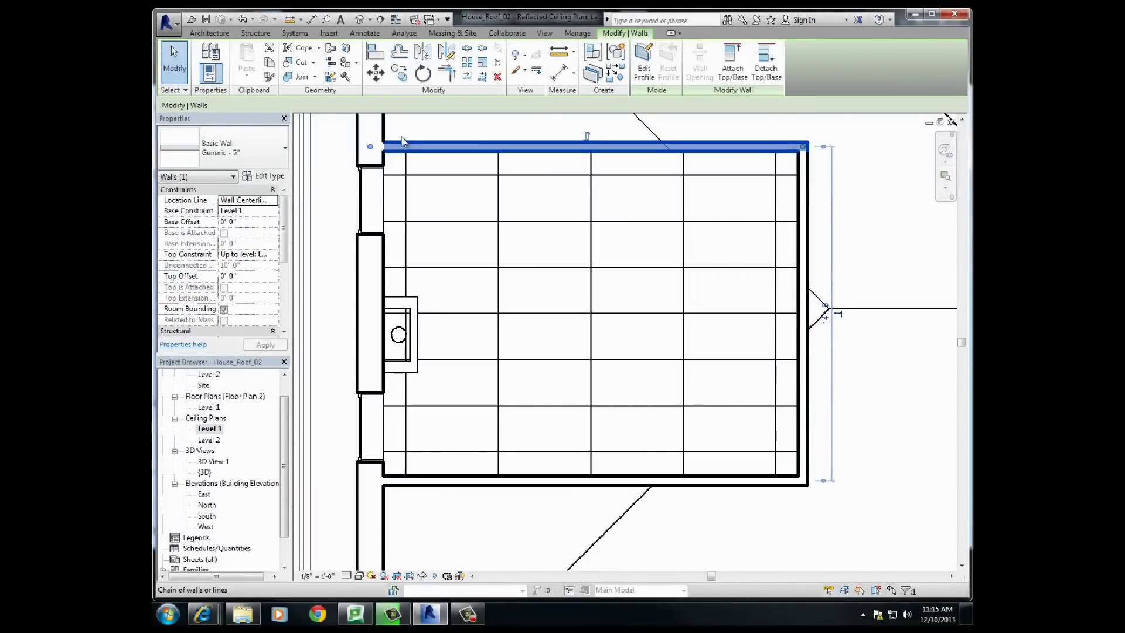
key(Escape)
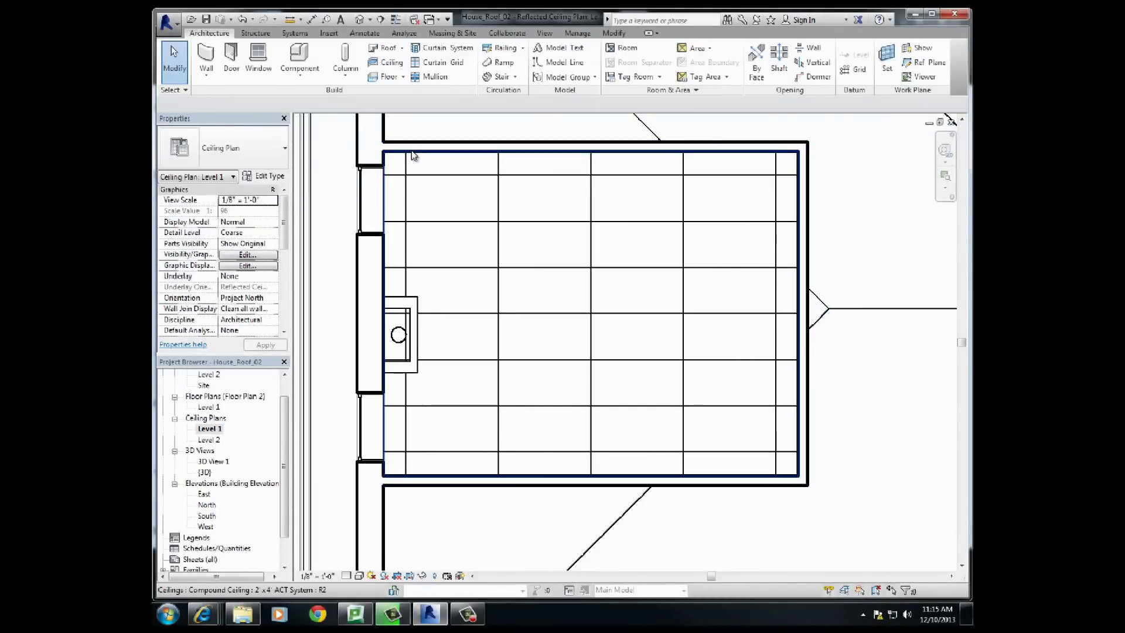
click(411, 151)
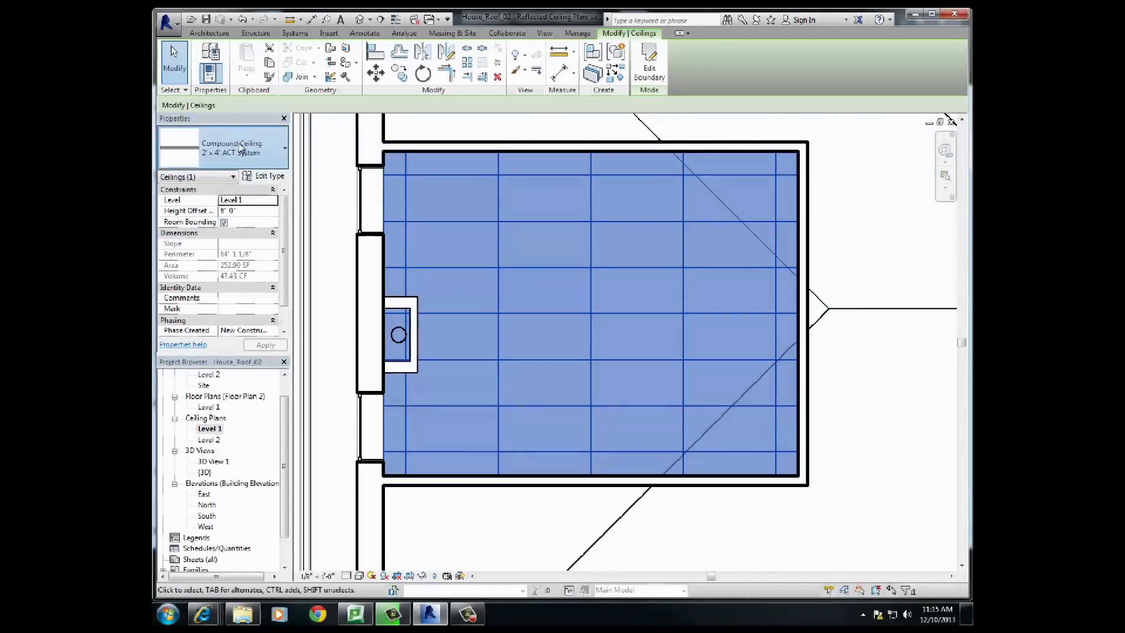
click(238, 143)
click(206, 231)
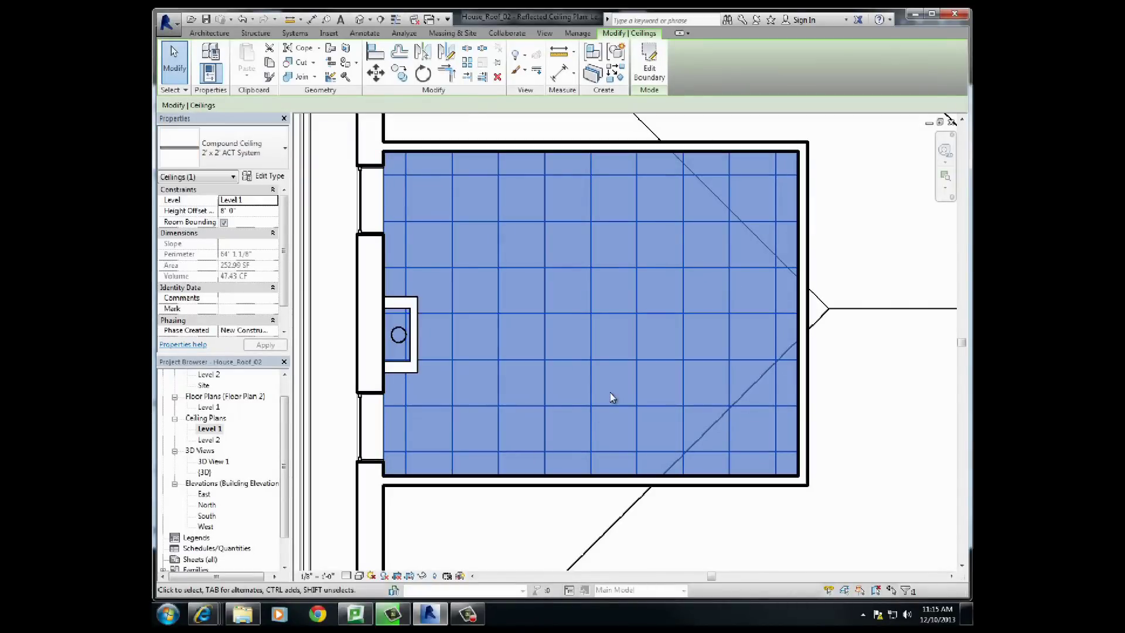
click(277, 150)
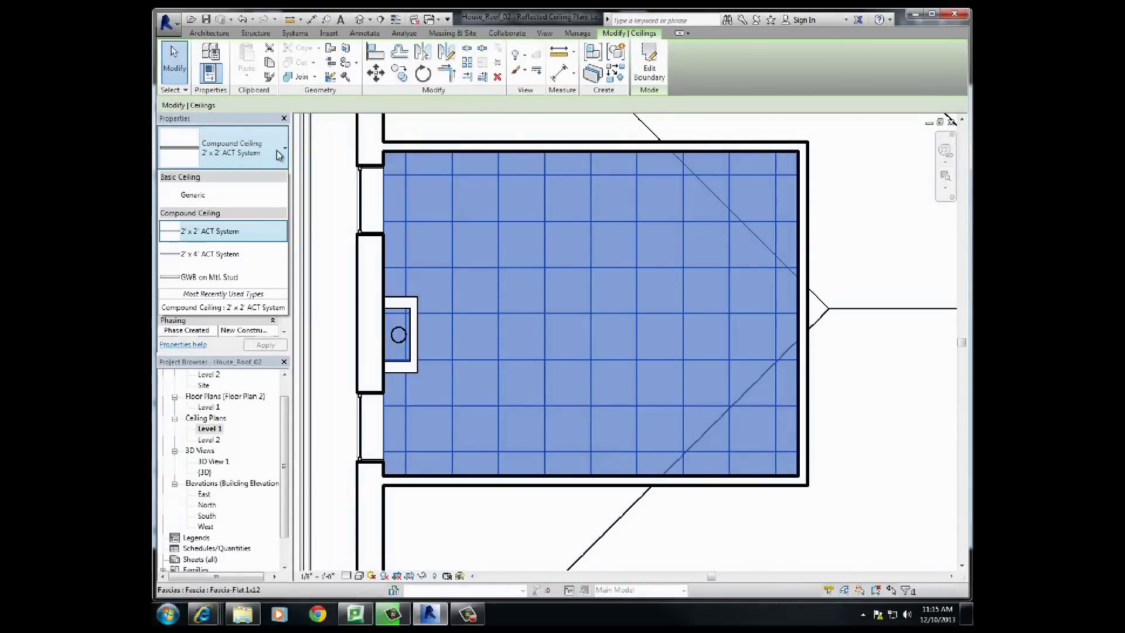
click(208, 279)
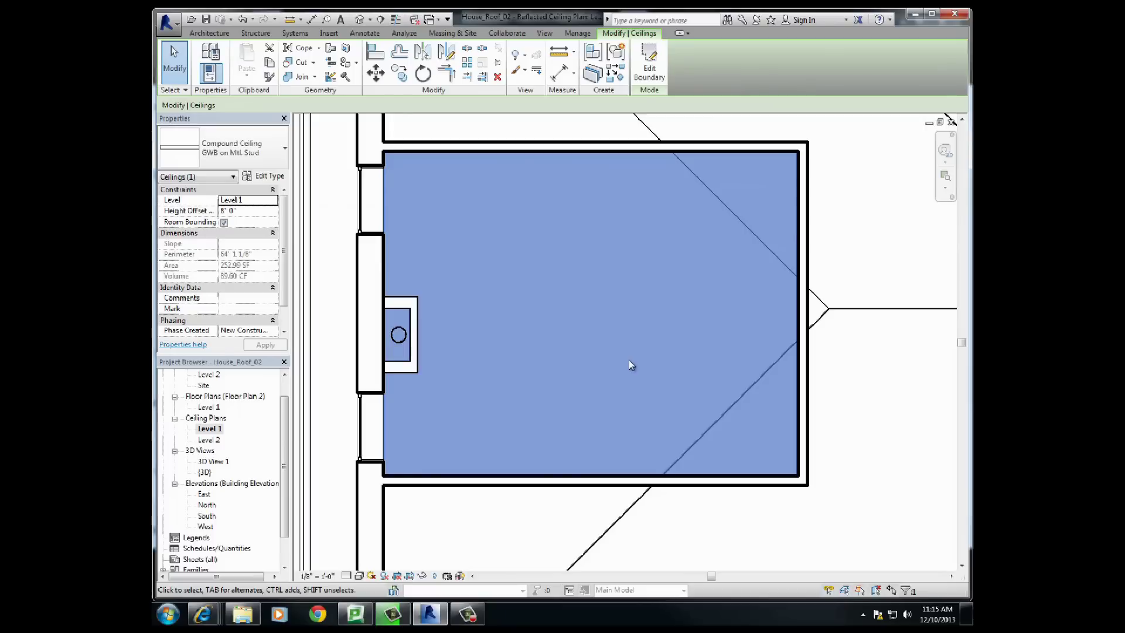
click(650, 68)
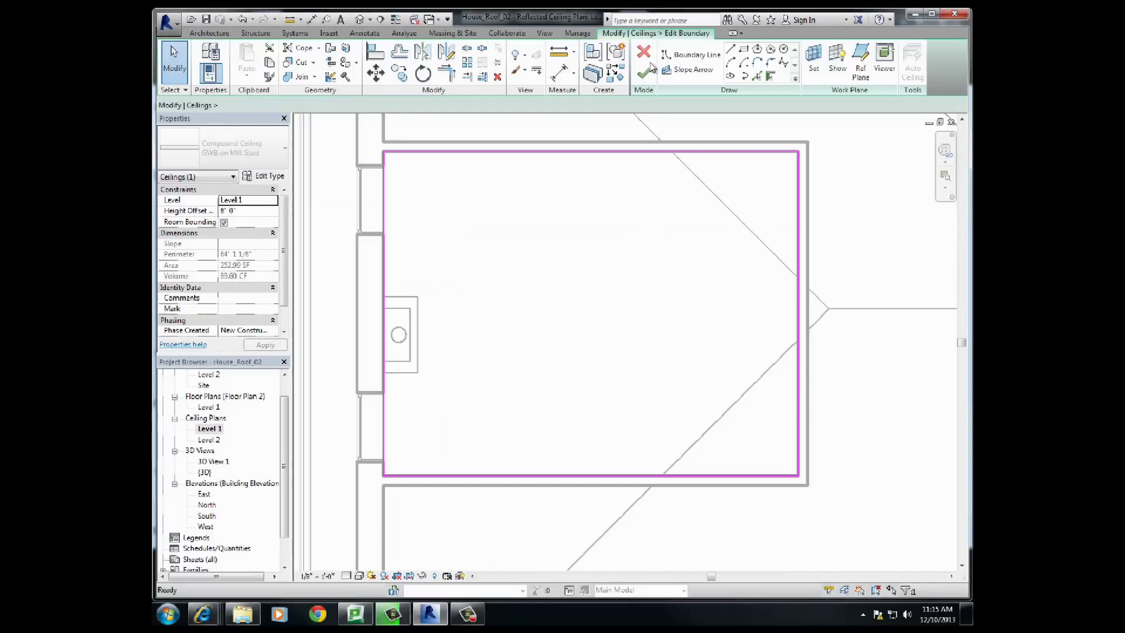
Cut a central rectangular opening in the GWB ceiling, leaving a 114.50 SF perimeter band.
click(745, 50)
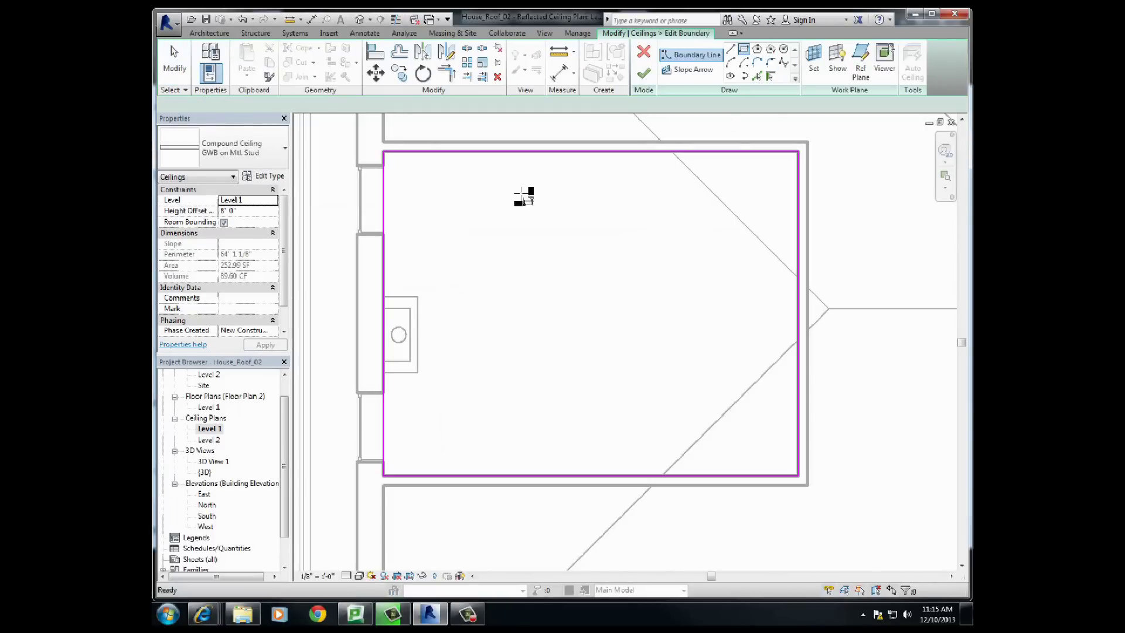
click(428, 203)
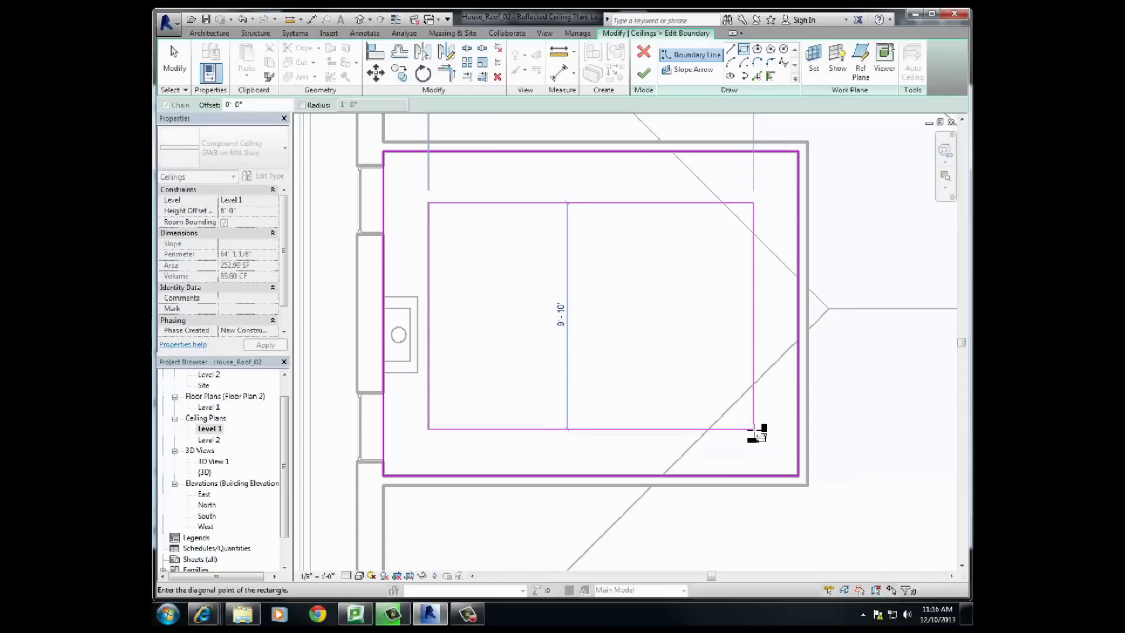
click(754, 429)
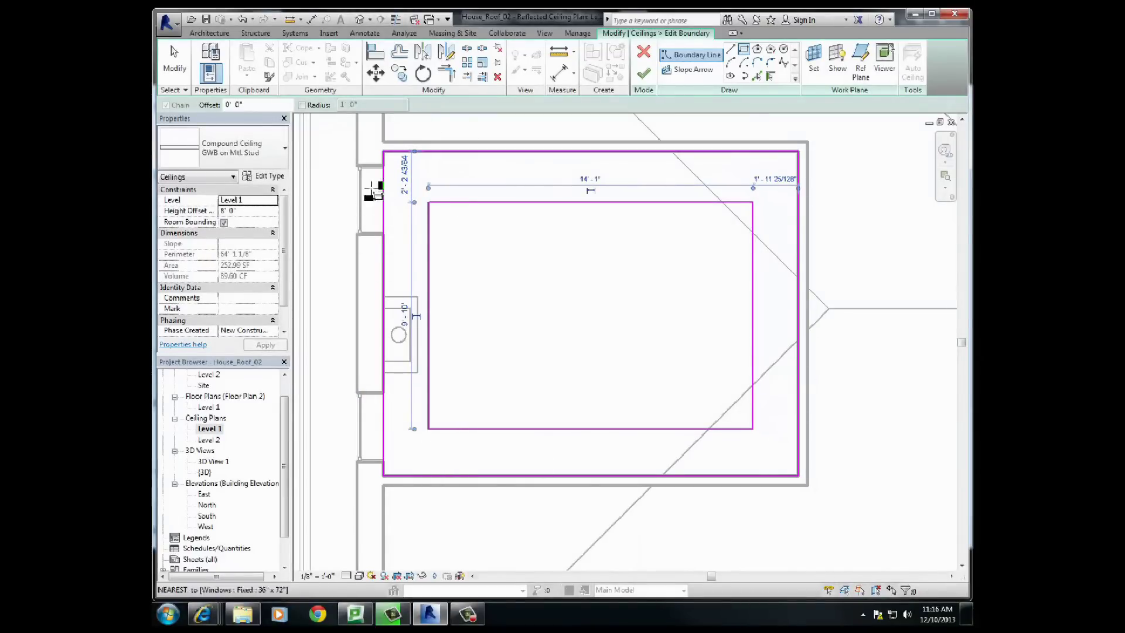
click(647, 73)
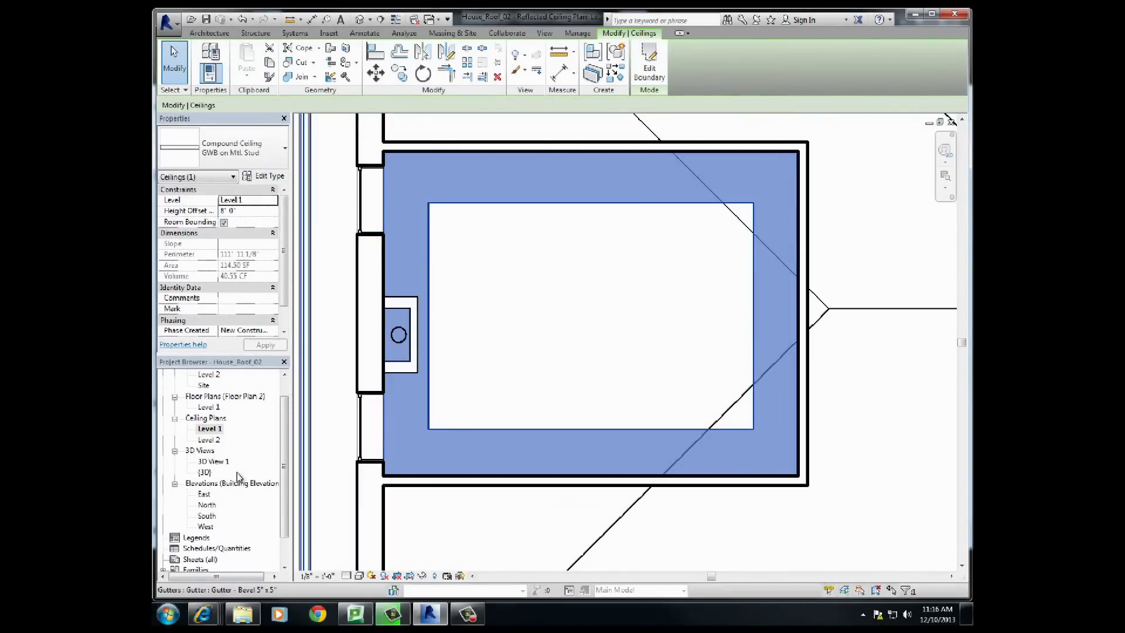
double_click(219, 462)
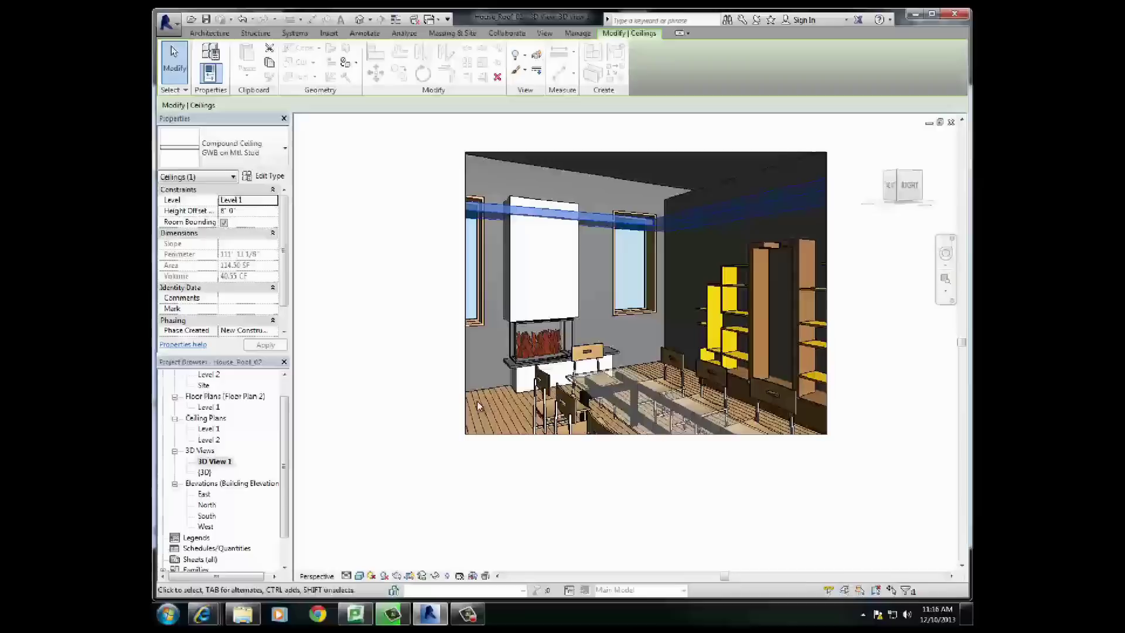
click(474, 469)
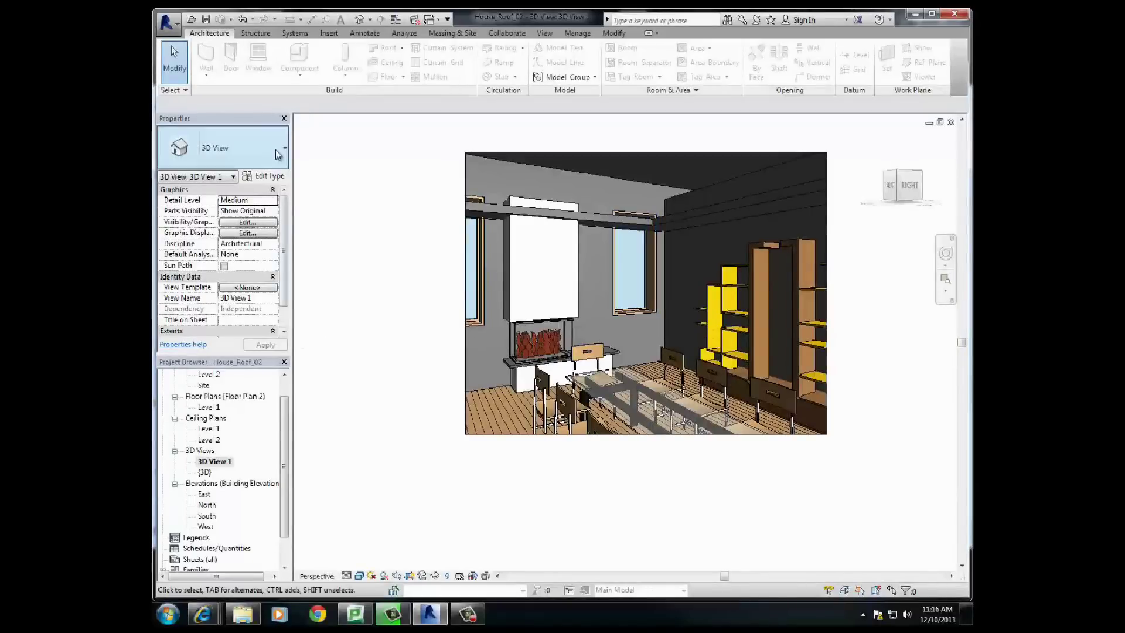
click(206, 430)
Select the GWB ceiling in the Level 1 ceiling plan and edit its height offset.
double_click(207, 429)
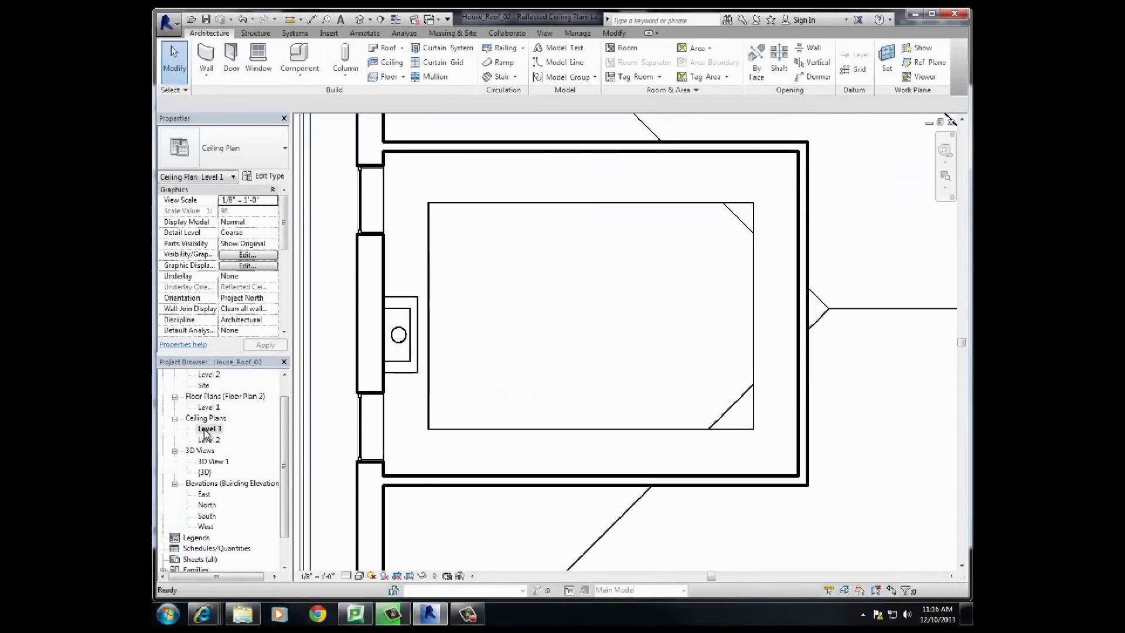
click(457, 202)
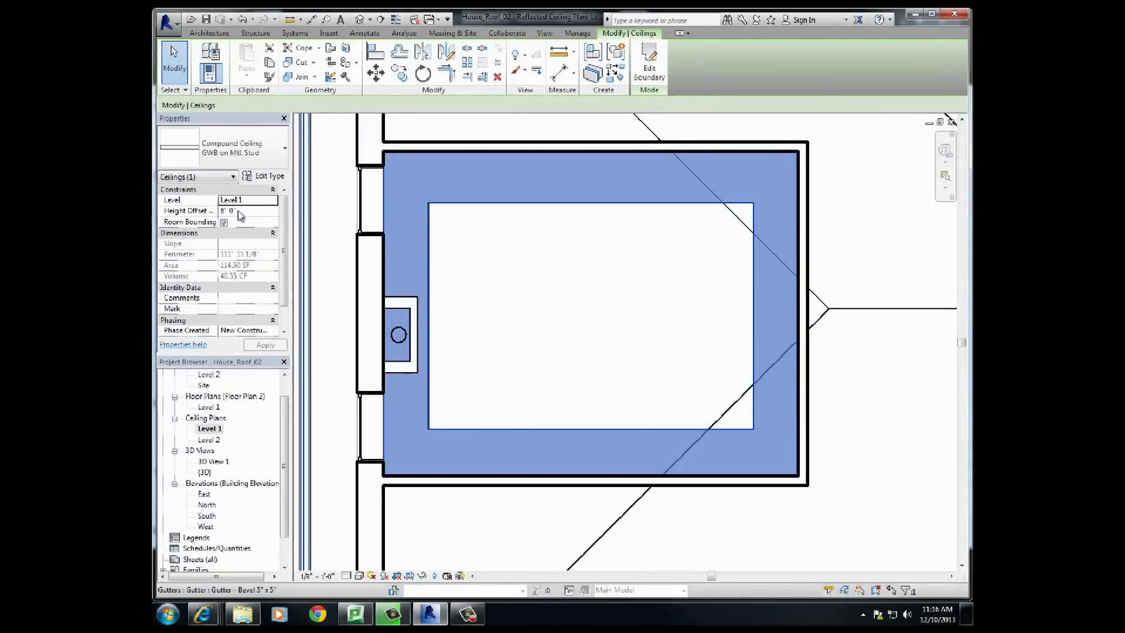
click(230, 212)
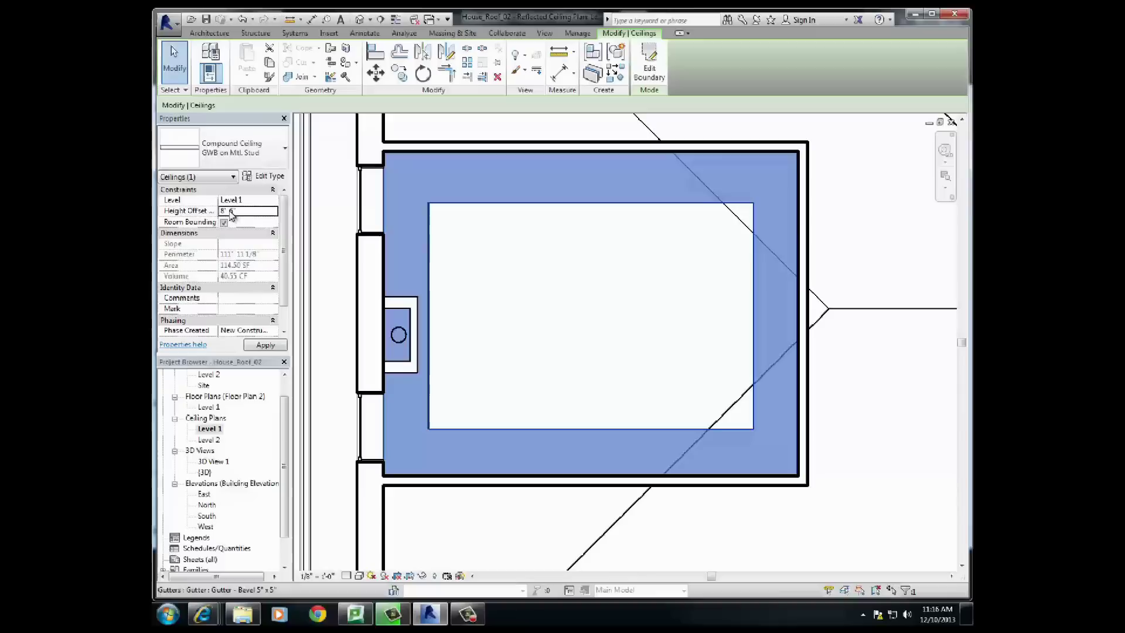
In 3D View 1, lower the left-wall window's sill height to 2' 6".
double_click(211, 462)
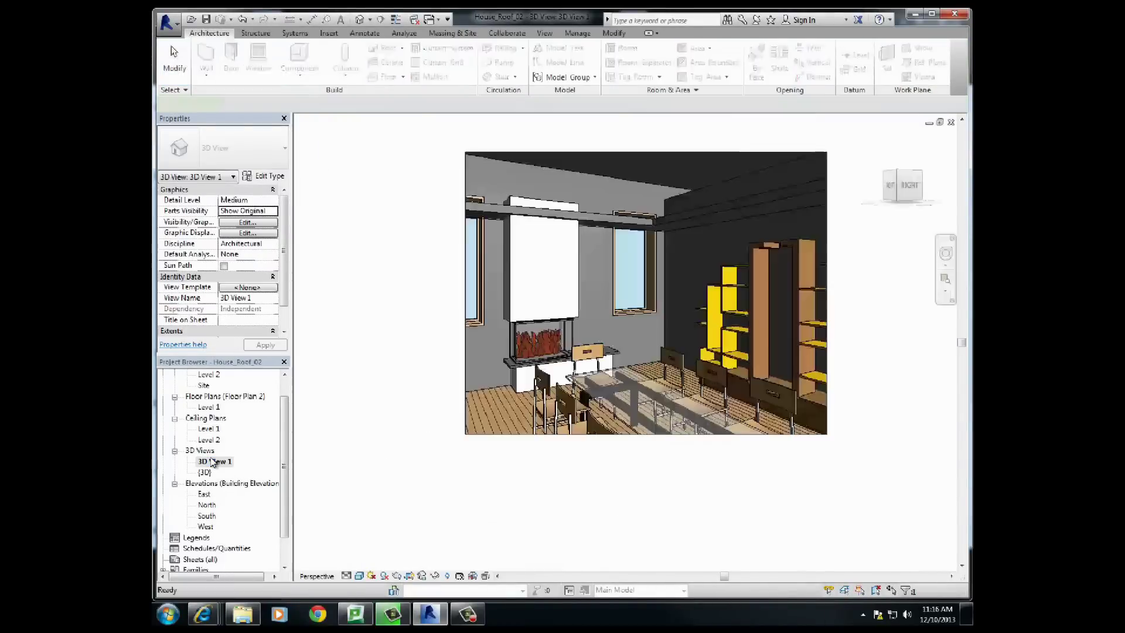
click(635, 311)
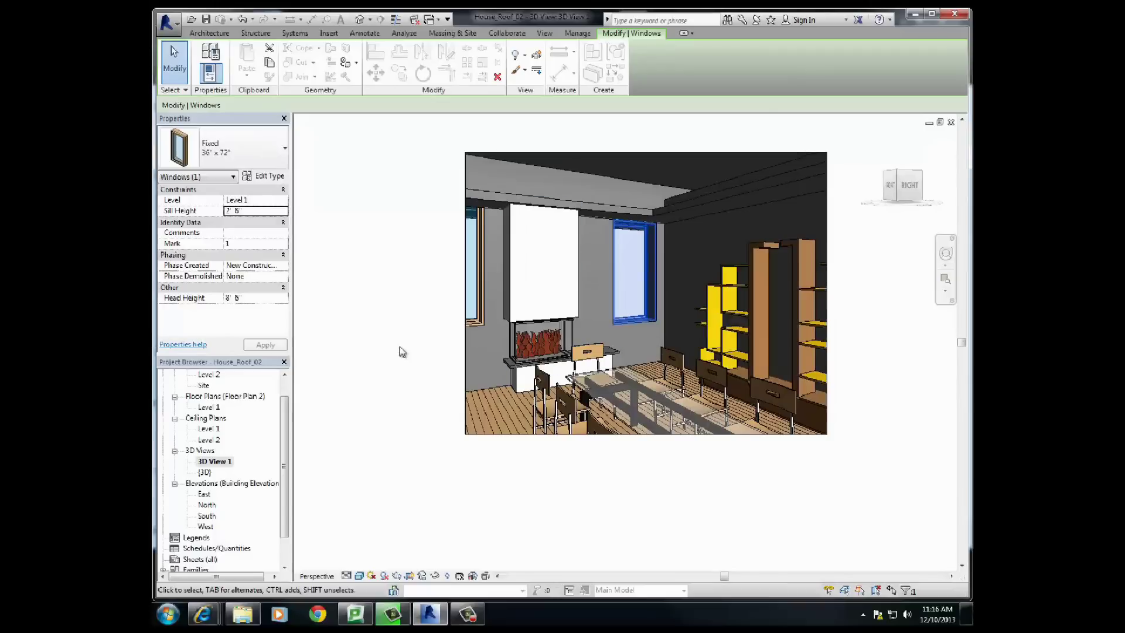
click(475, 270)
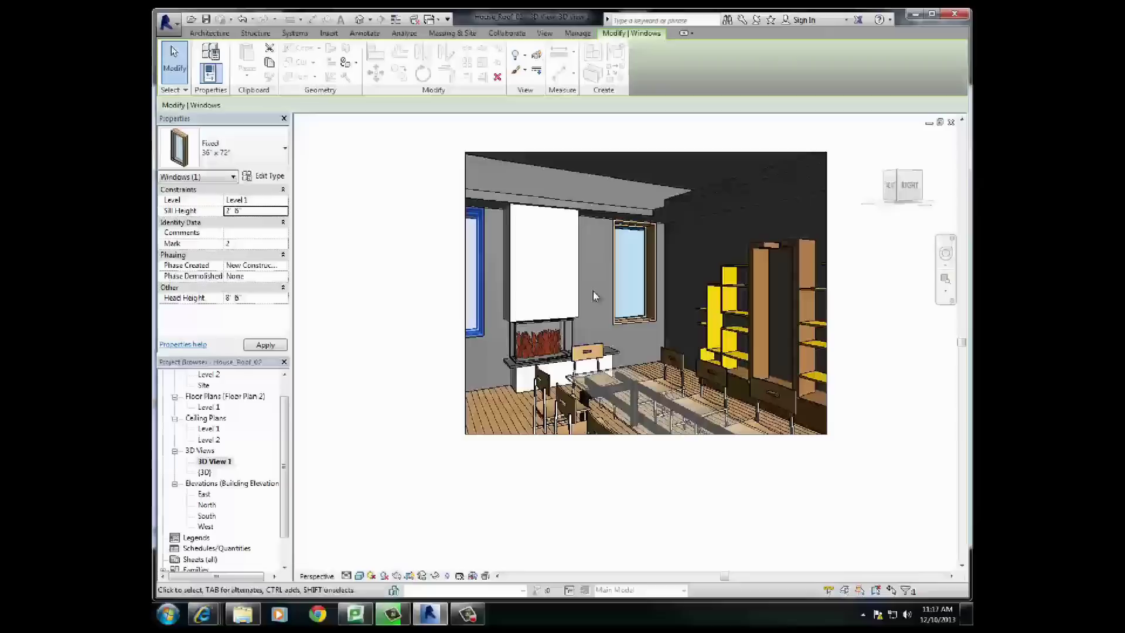
click(602, 212)
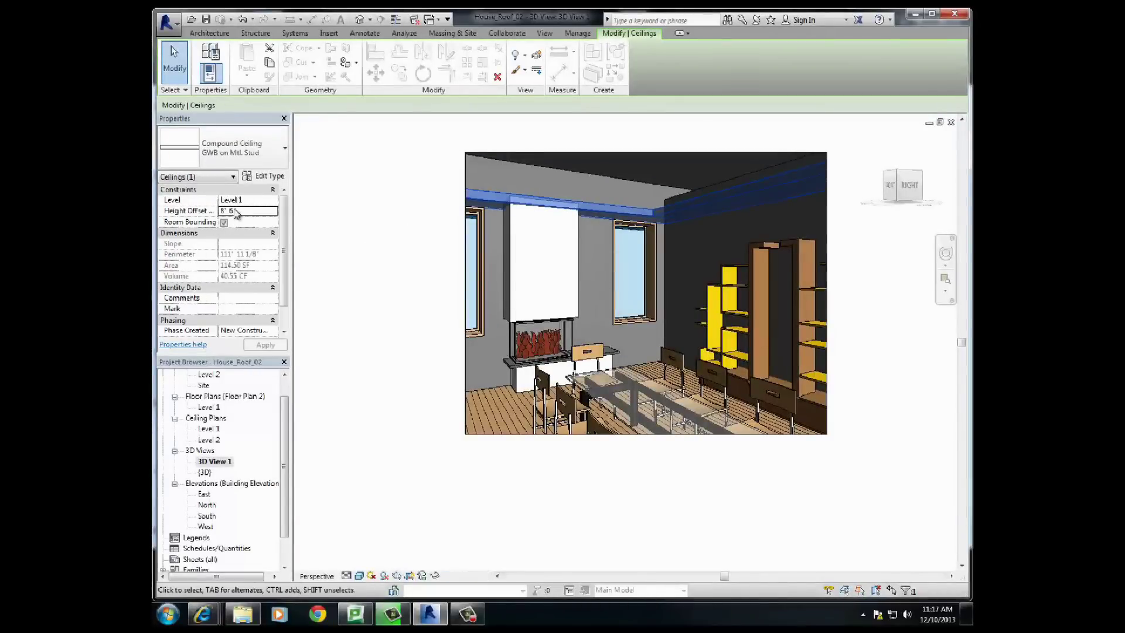
Raise the GWB ceiling band's height offset to 8' 9", then return to the Level 1 ceiling plan.
click(231, 211)
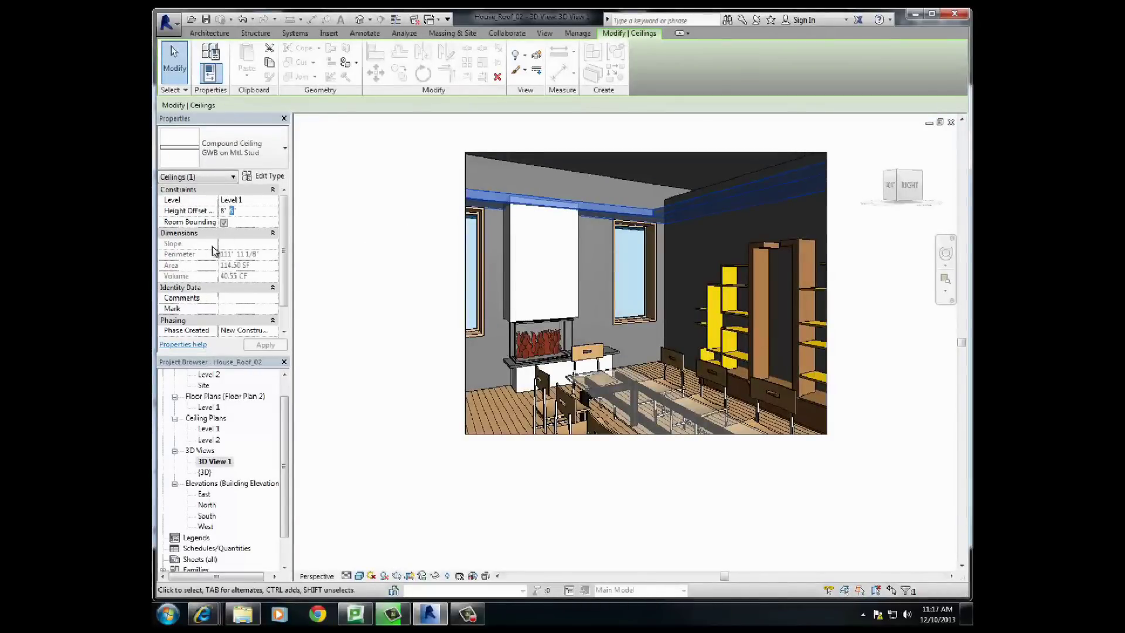
key(BackSpace)
text(9)
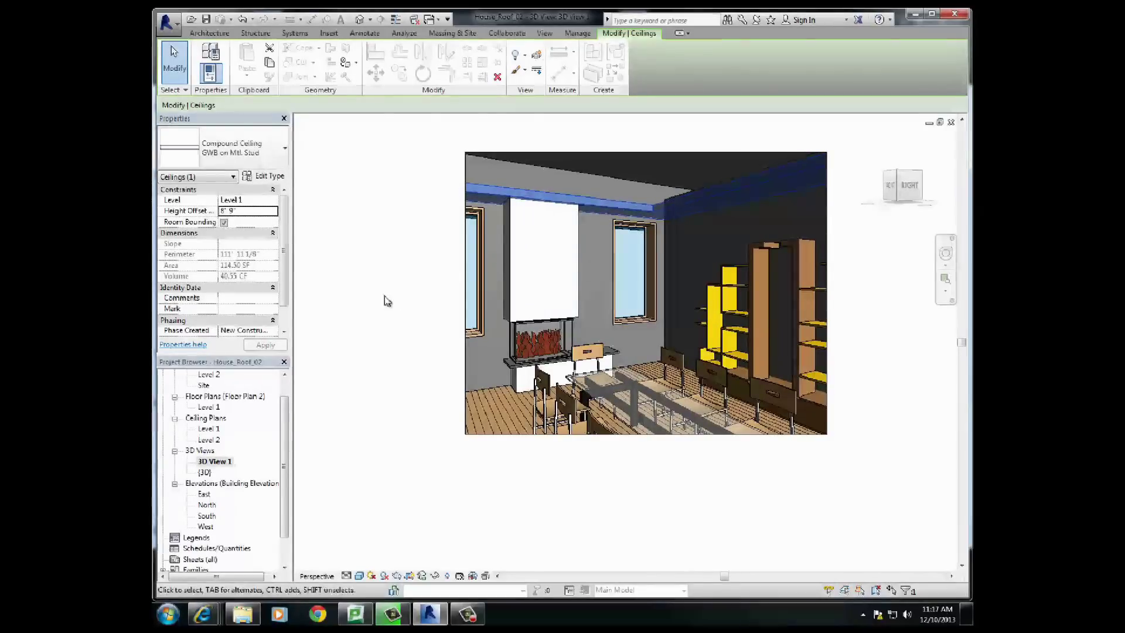
double_click(212, 430)
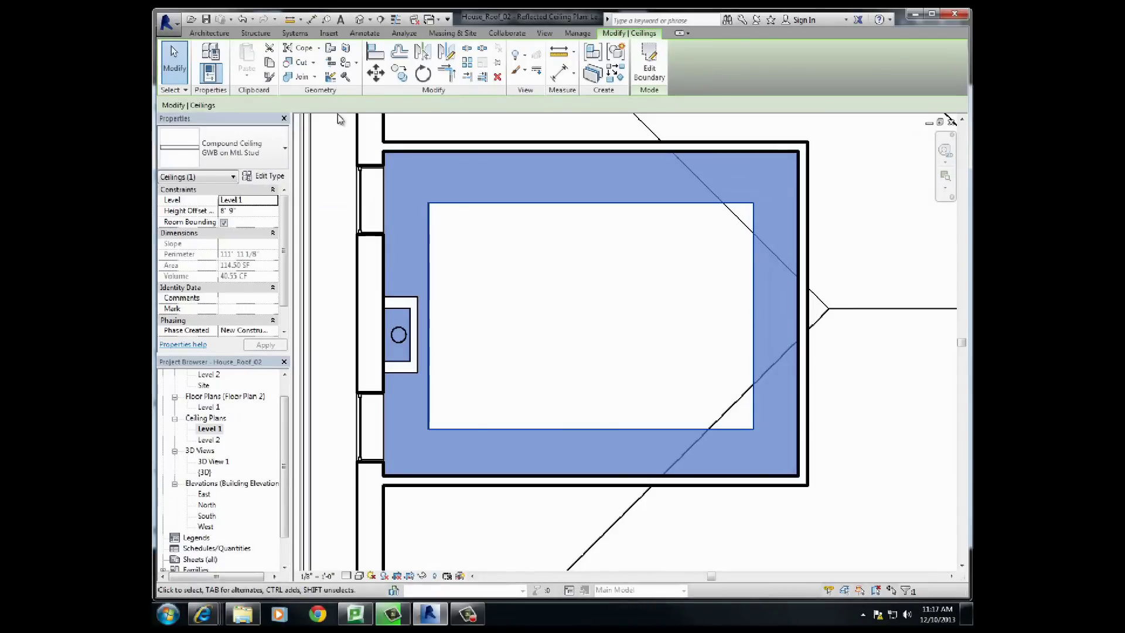
Start a new 2' x 4' ACT System ceiling at 9' 6" height offset in sketch mode.
click(206, 34)
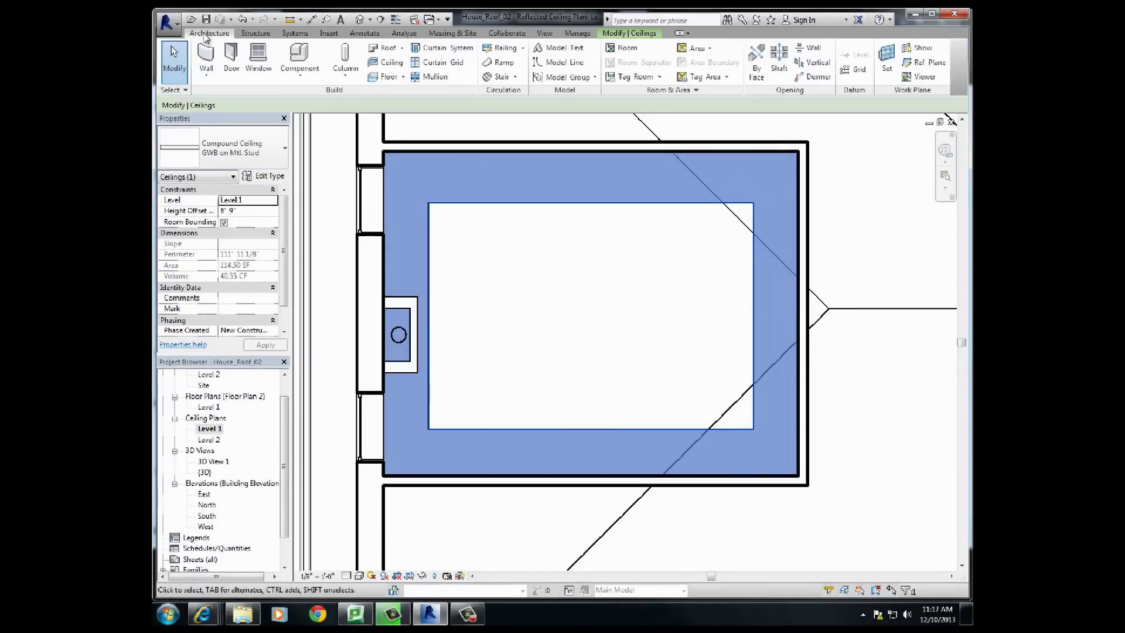
click(391, 62)
click(242, 211)
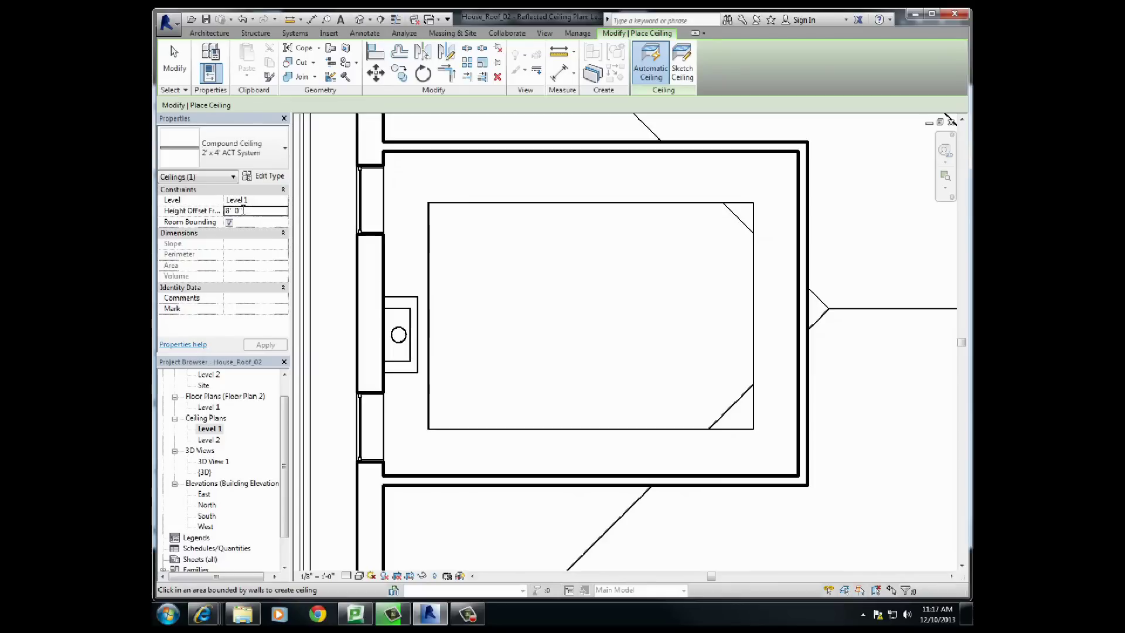
text(9')
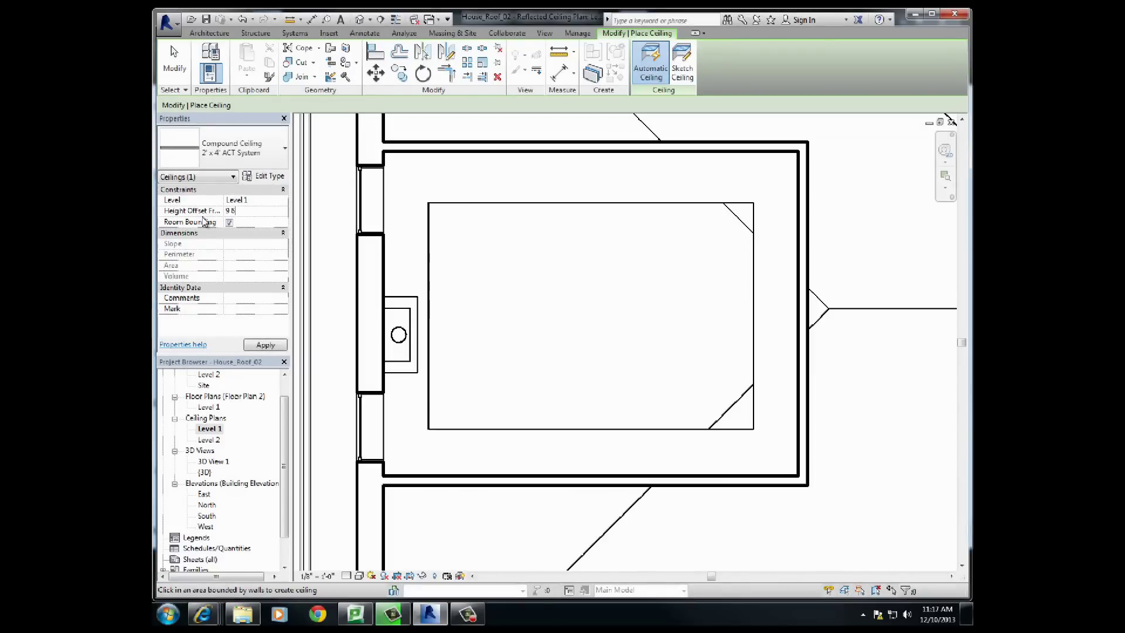
text( 6)
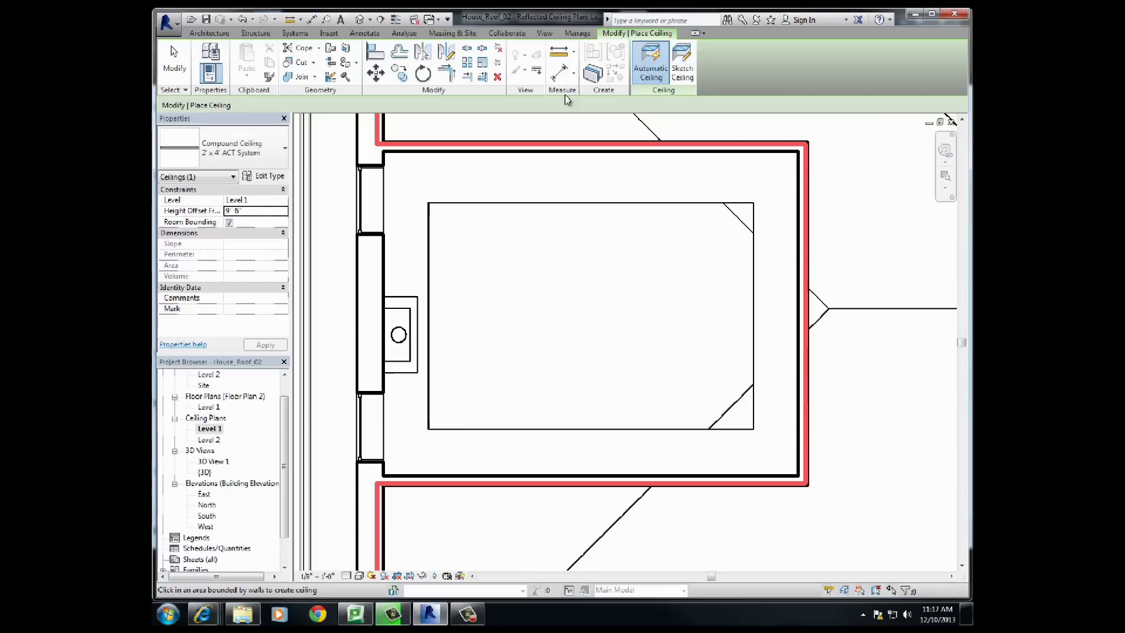
click(689, 69)
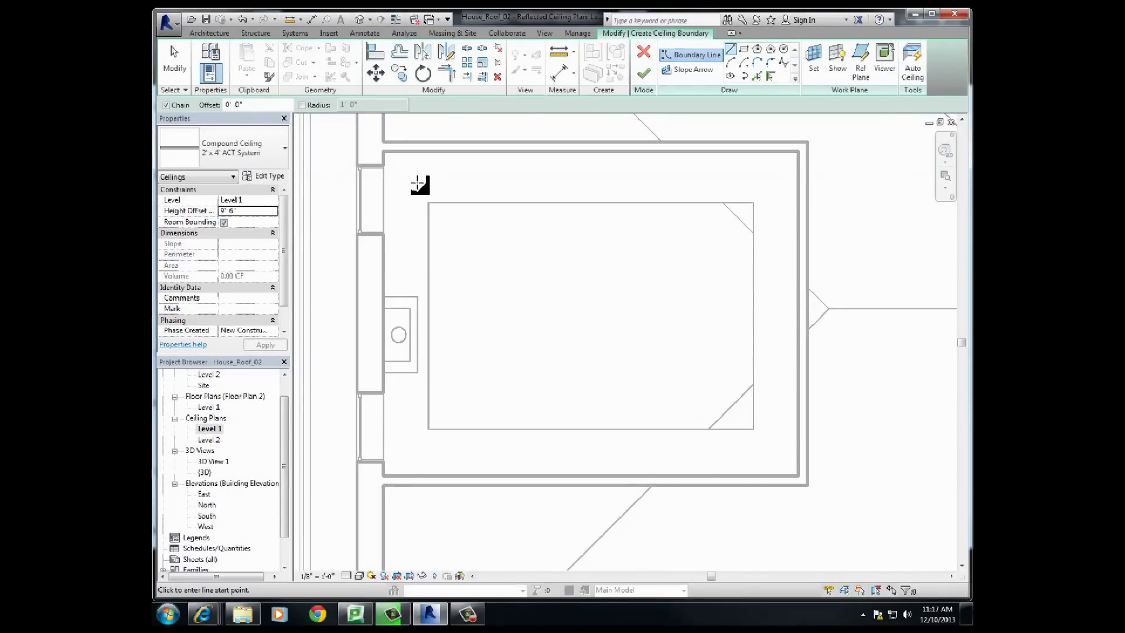
Draw a rectangular ceiling boundary just inside the room's walls.
click(420, 183)
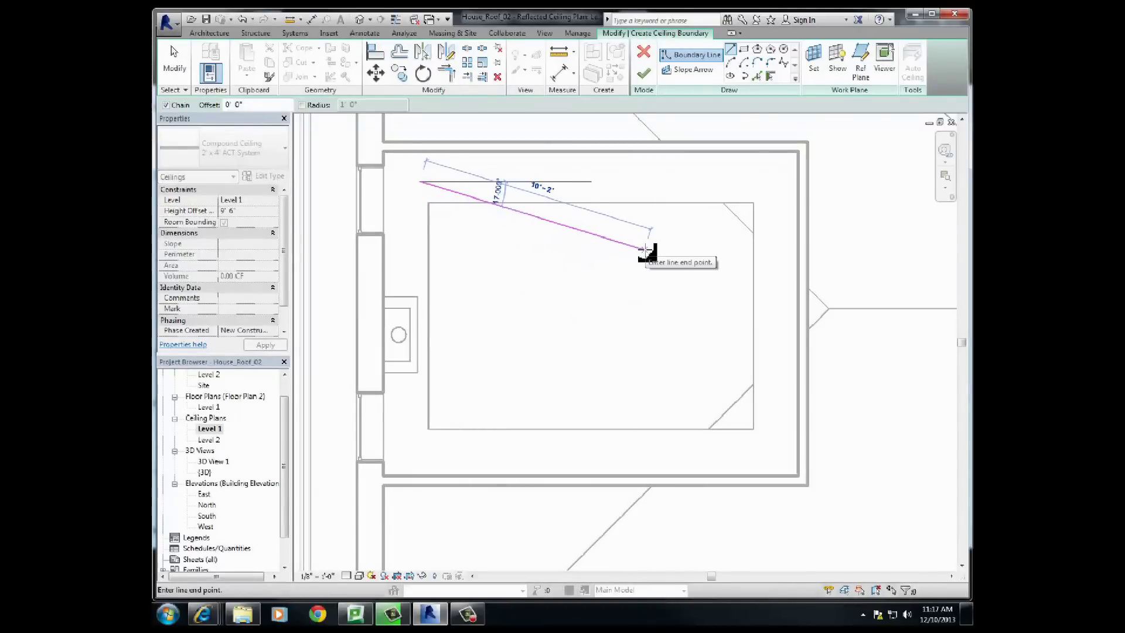
key(Escape)
click(744, 49)
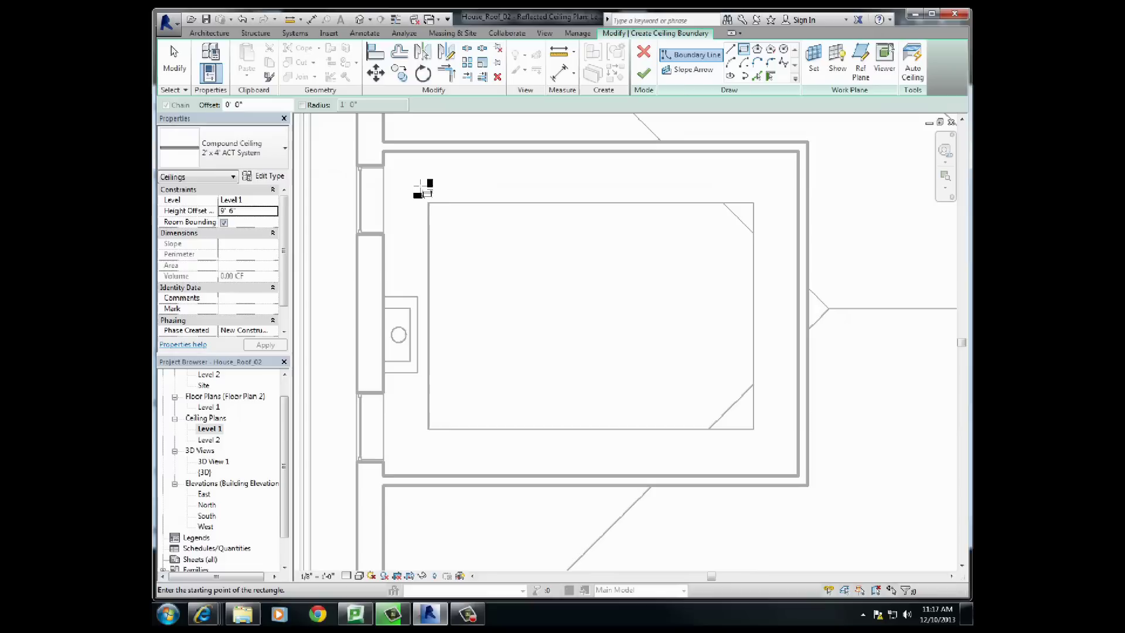
click(416, 184)
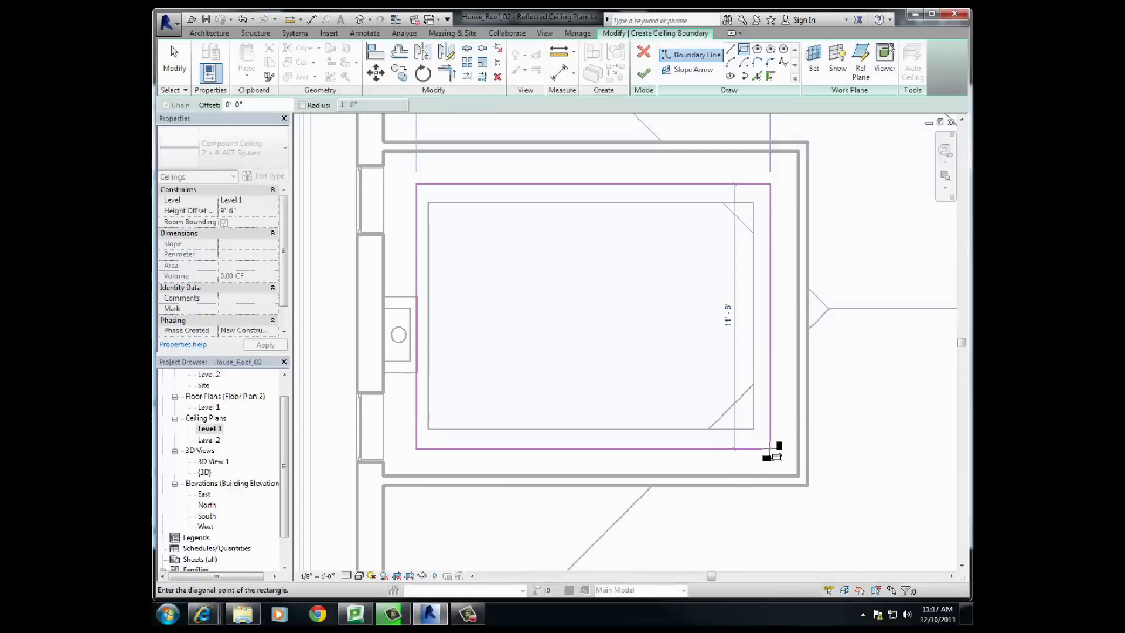
click(771, 448)
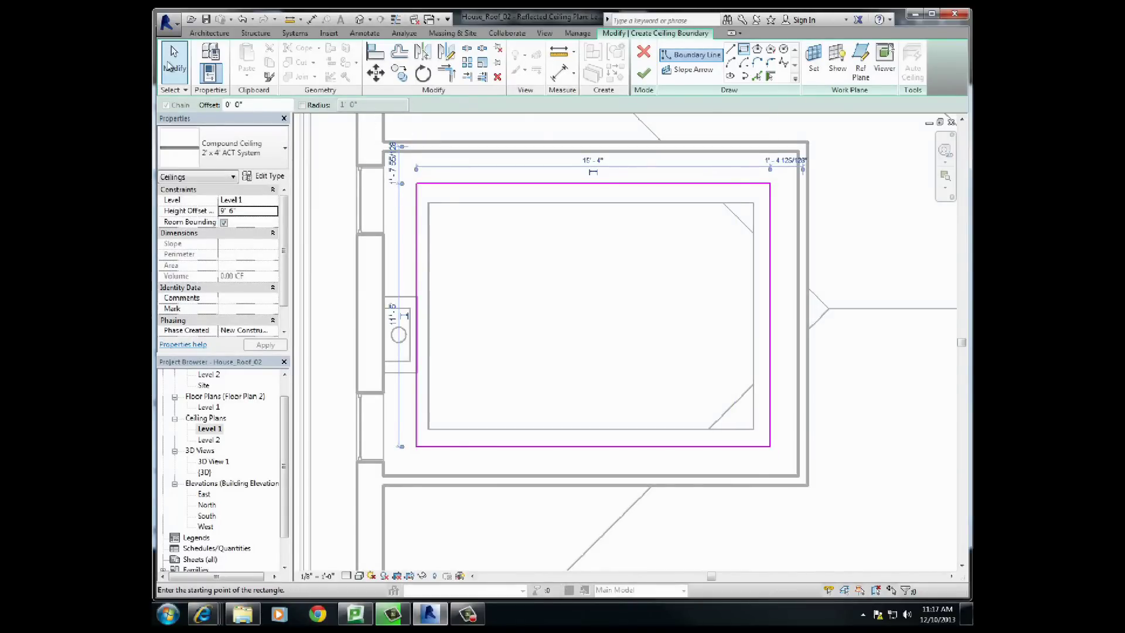
click(169, 66)
Nudge each boundary edge inward for a 15'-0" width and finish the 166.25 SF grid ceiling.
click(417, 211)
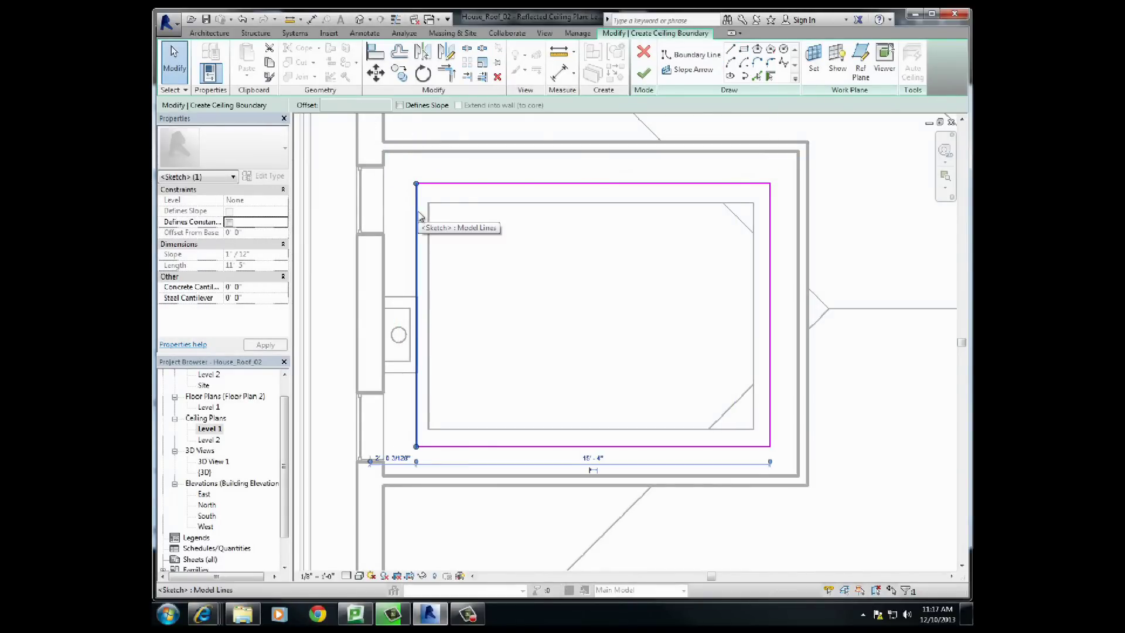
drag(420, 211, 423, 212)
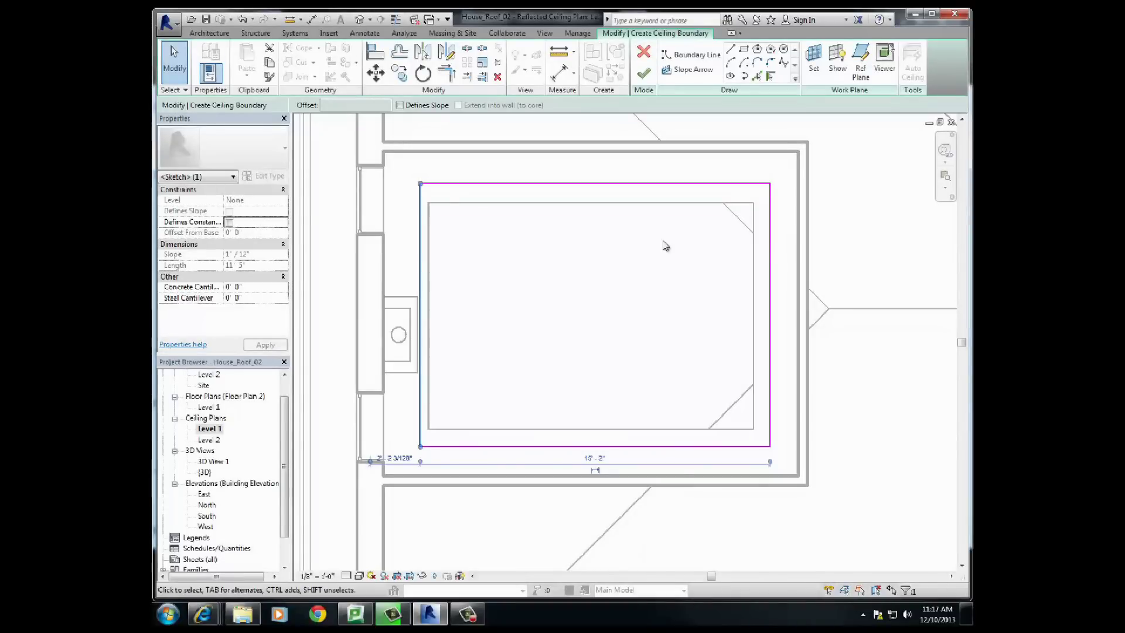
click(771, 296)
drag(771, 294, 768, 295)
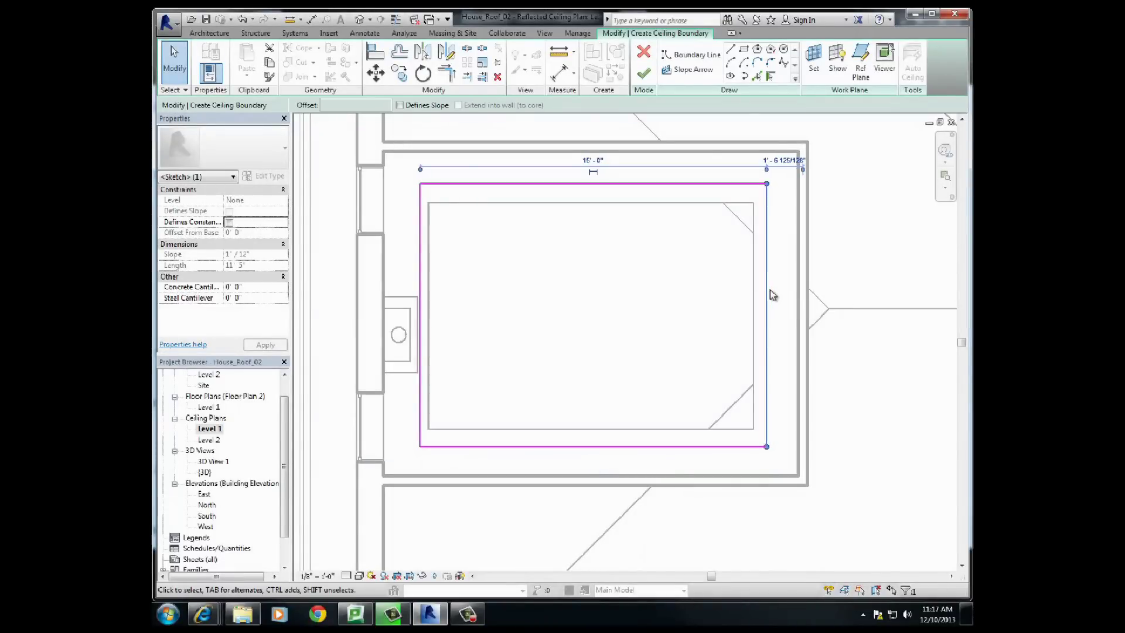
click(601, 185)
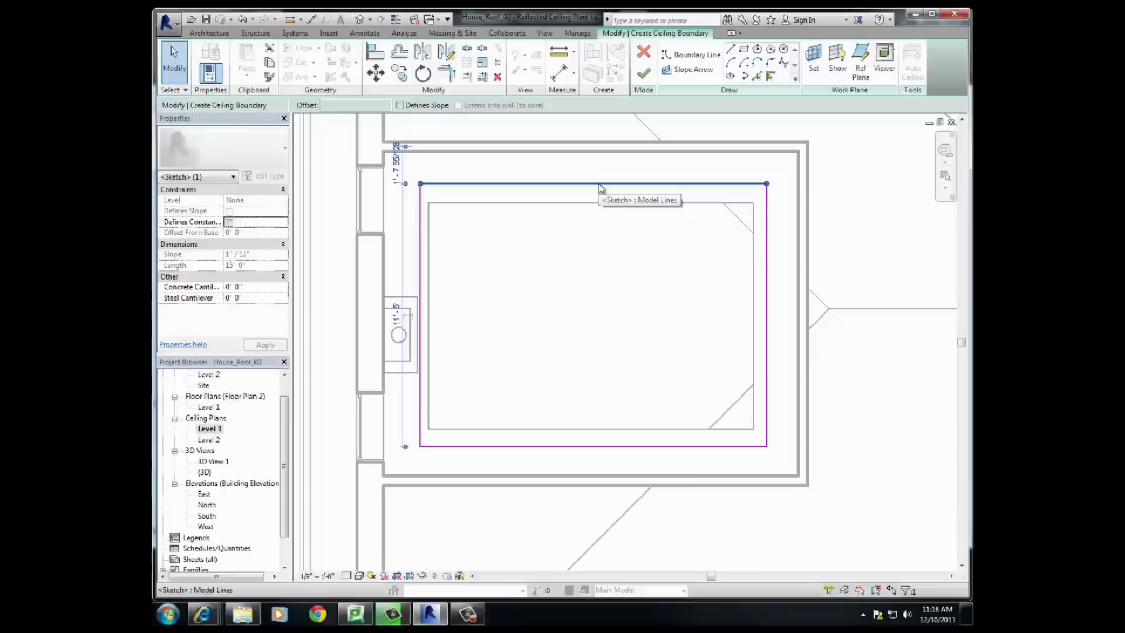
key(Down)
key(Down)
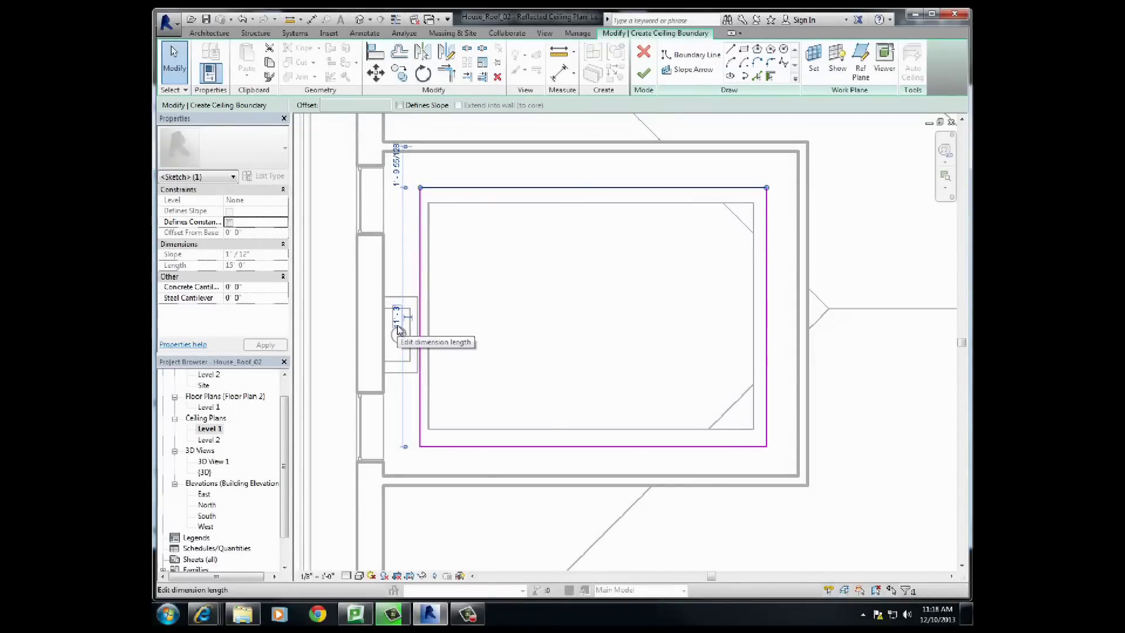
click(474, 447)
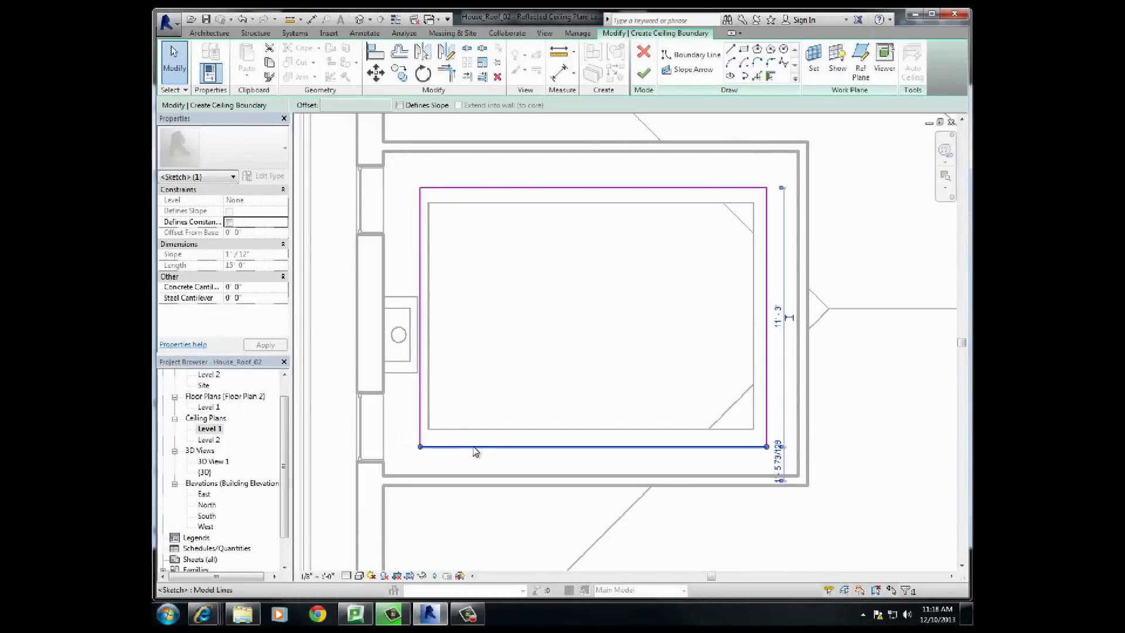
drag(474, 448, 473, 444)
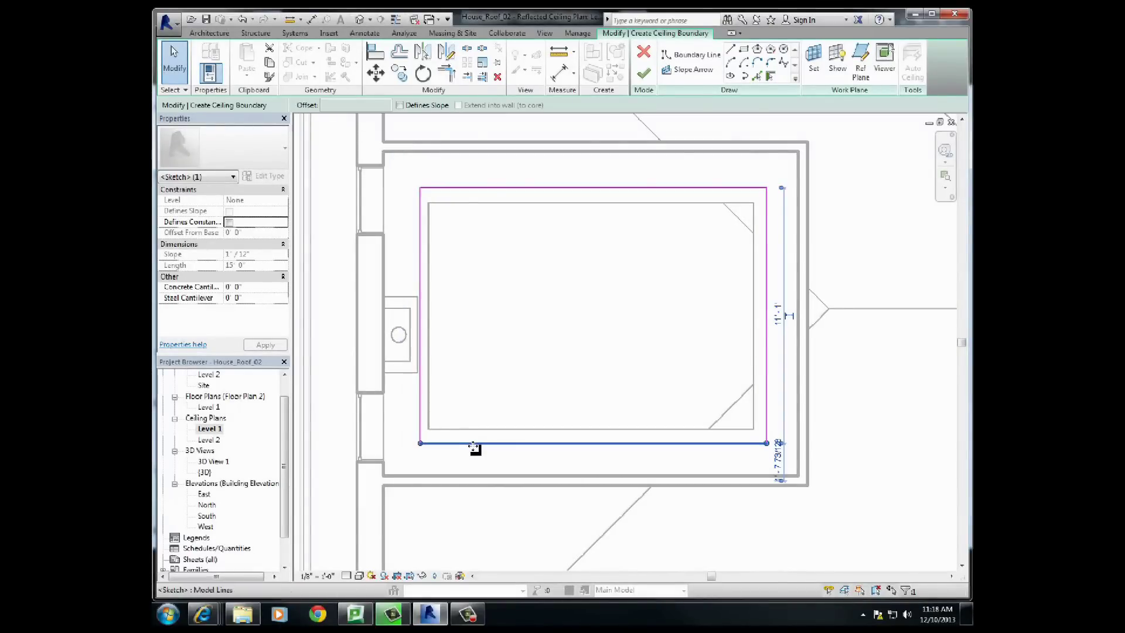
click(644, 73)
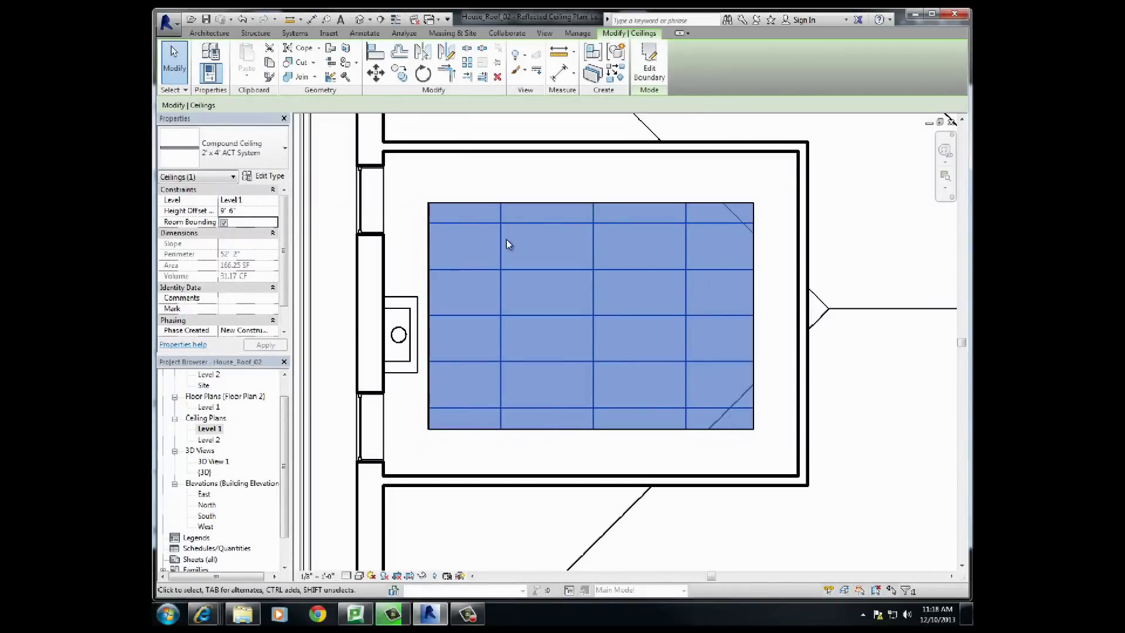
Change the central 9' 6" ceiling to the Compound Ceiling: GWB on Mtl. Stud type.
click(235, 158)
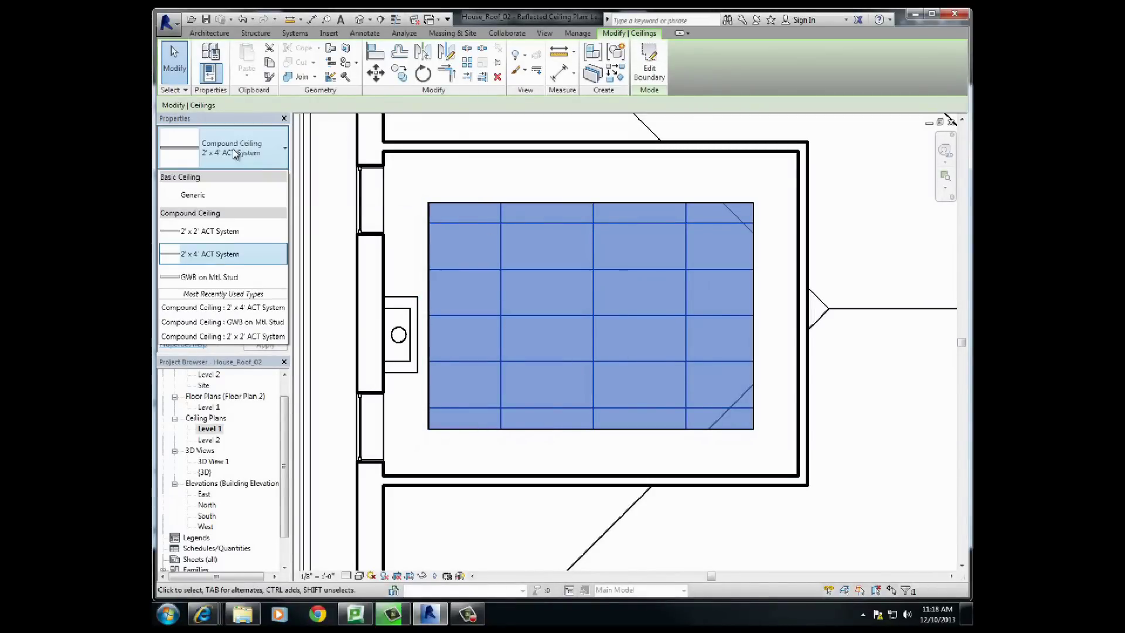
click(214, 280)
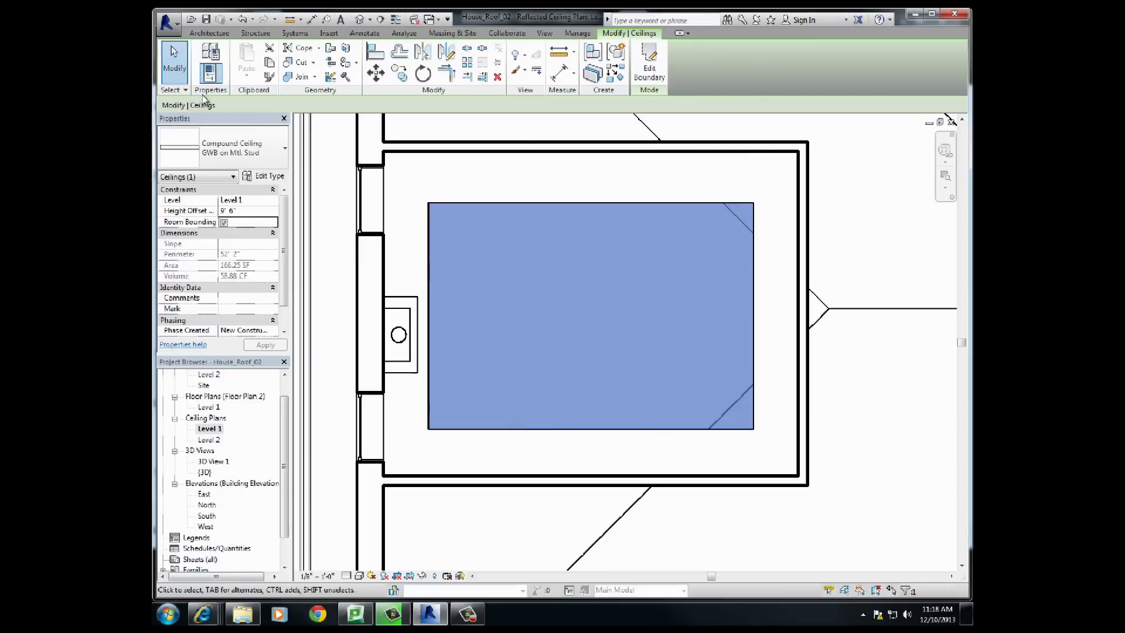
click(202, 34)
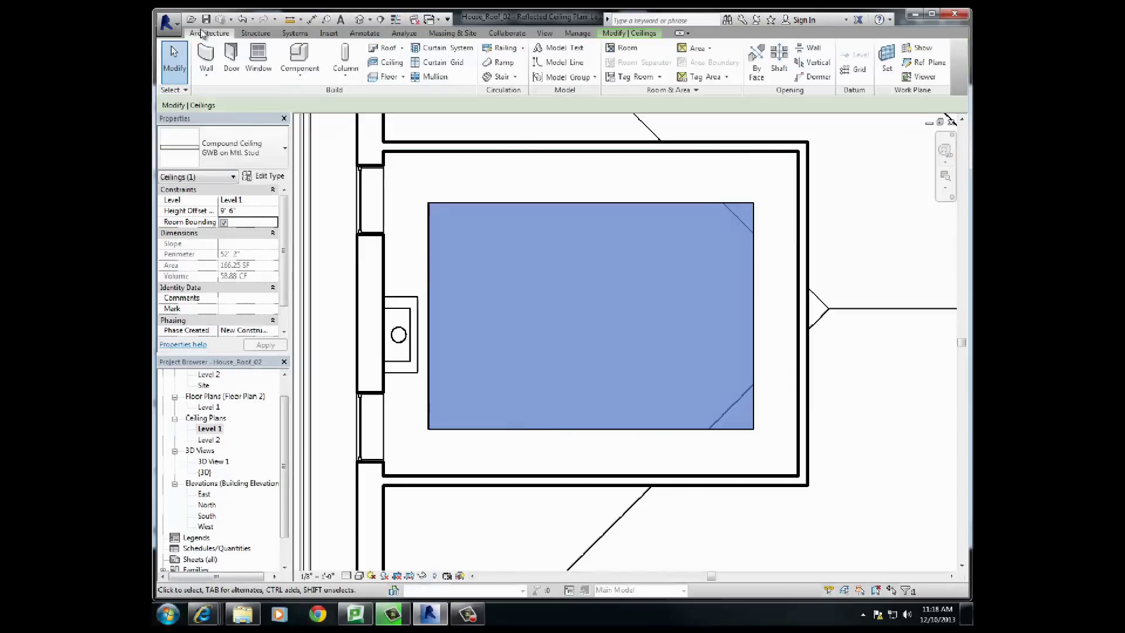
Place a 3' CHANDELIER fixture at the centre of the raised GWB ceiling.
click(300, 70)
click(316, 98)
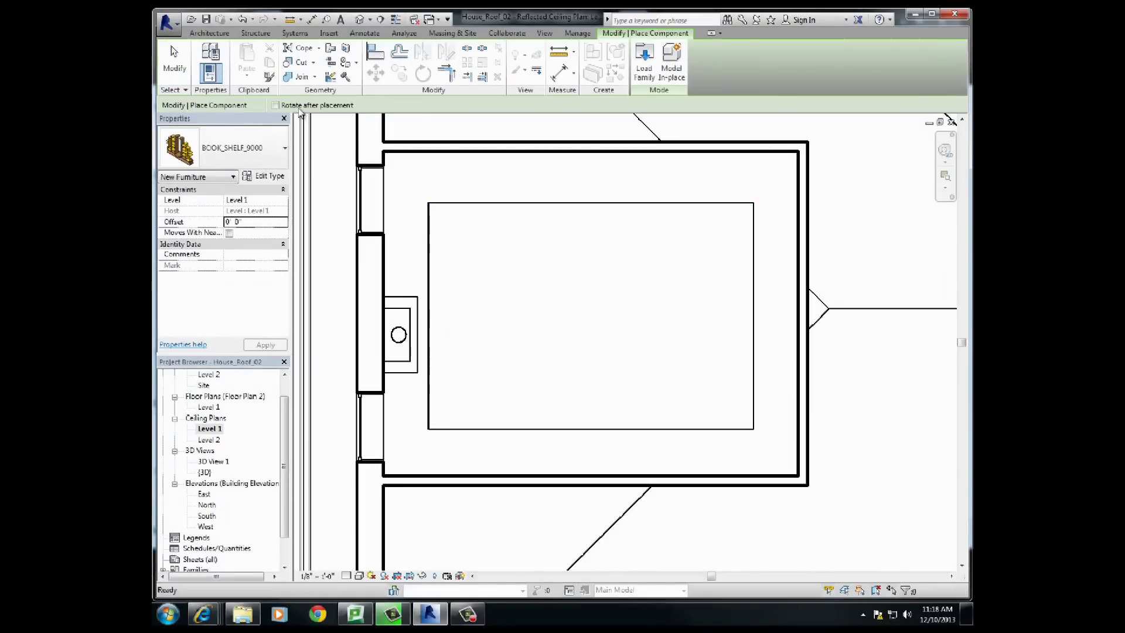
click(282, 153)
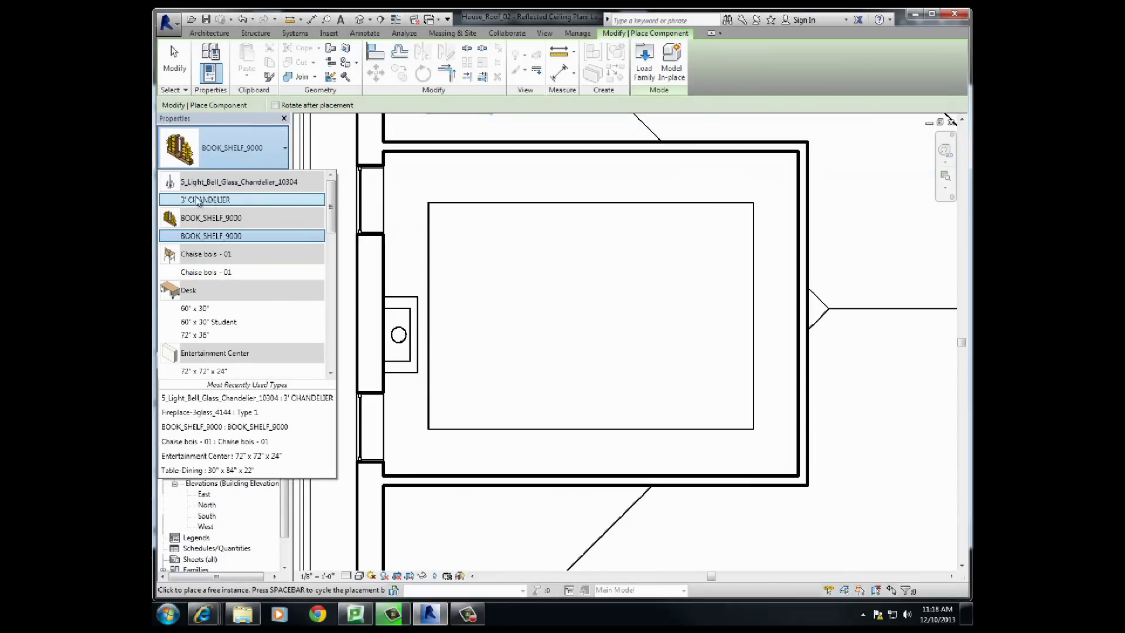
click(218, 201)
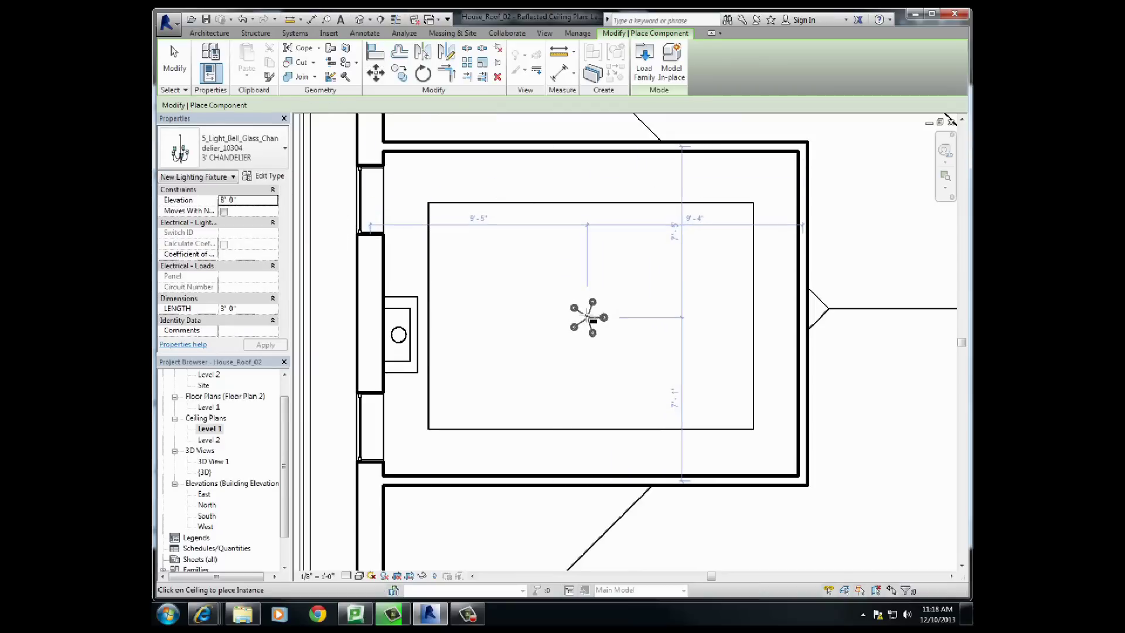
click(591, 311)
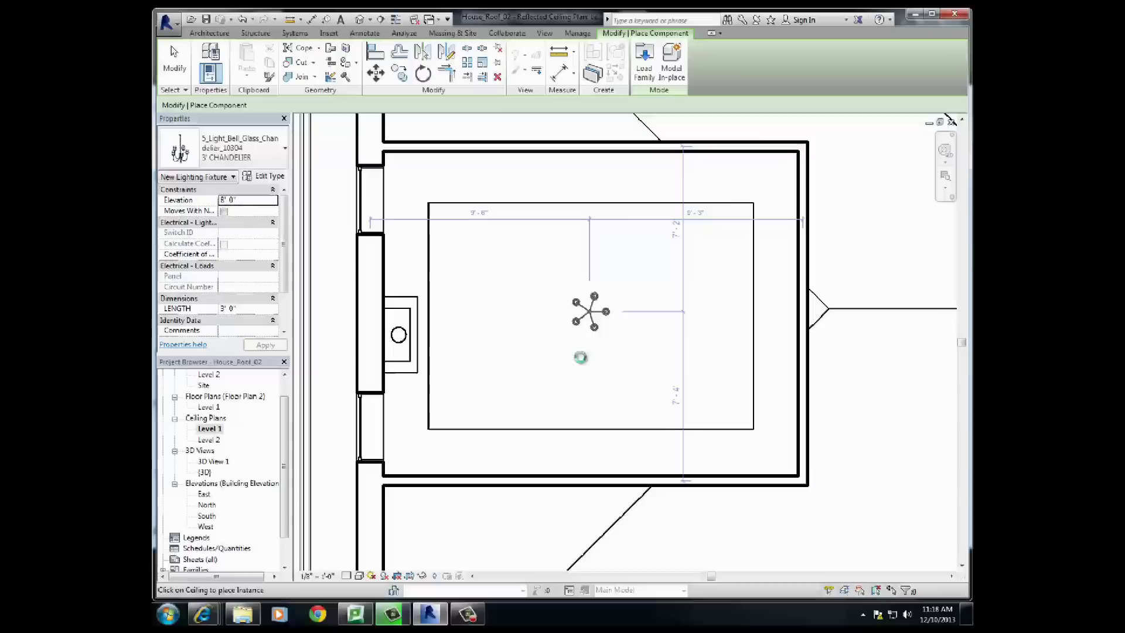
click(529, 402)
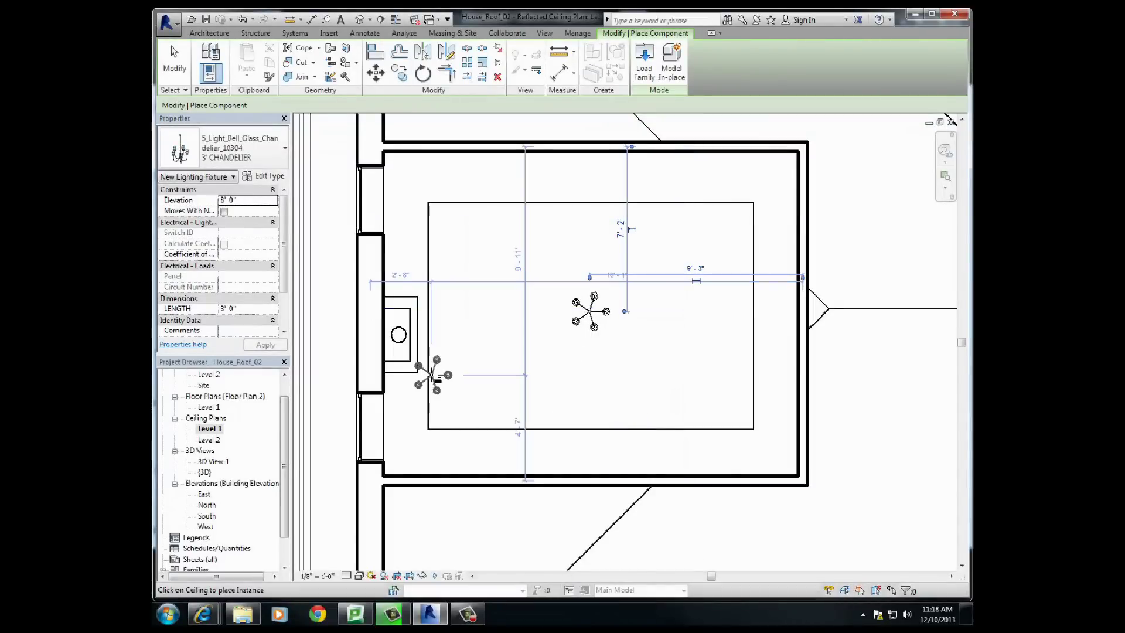
key(Escape)
key(Escape)
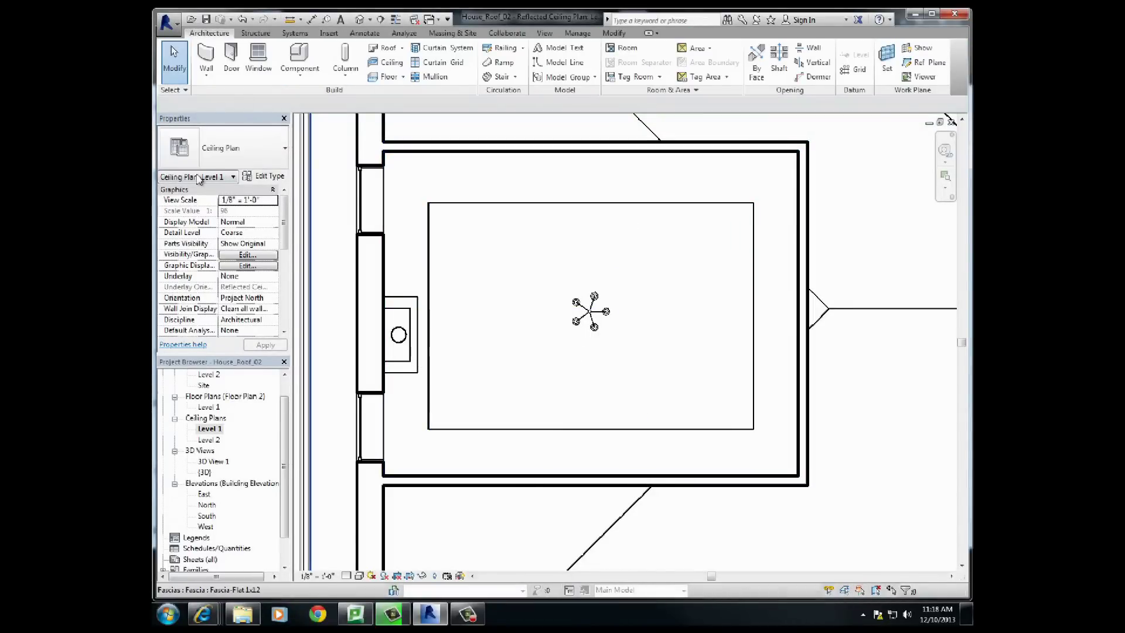
Load the Downlight - Spot family from Lighting > Architectural > Internal into the project.
click(300, 57)
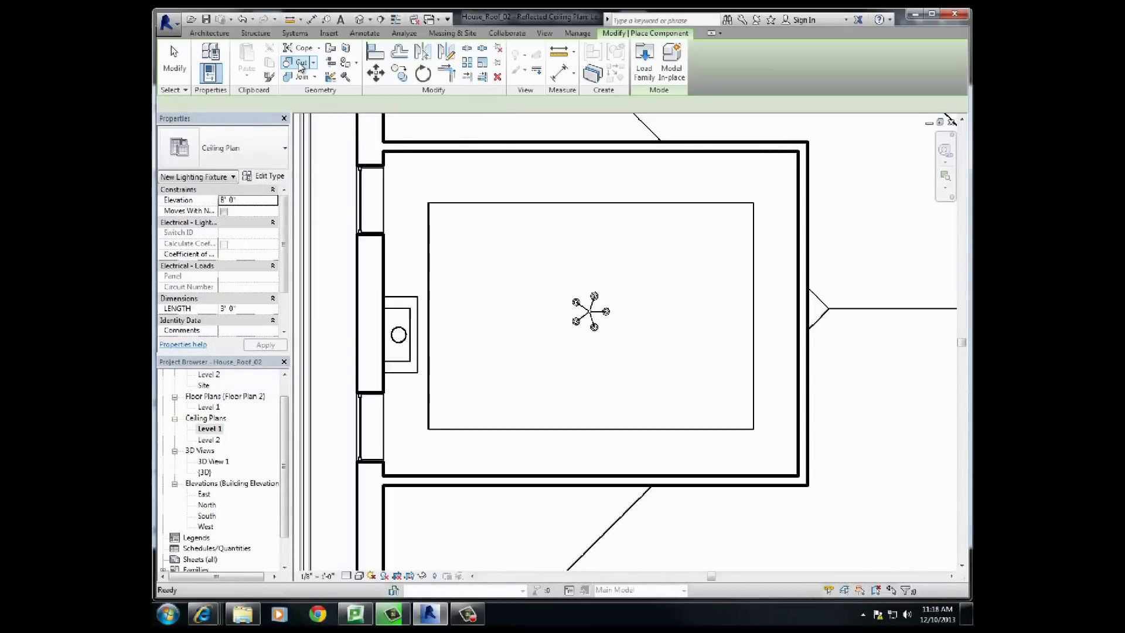
click(286, 151)
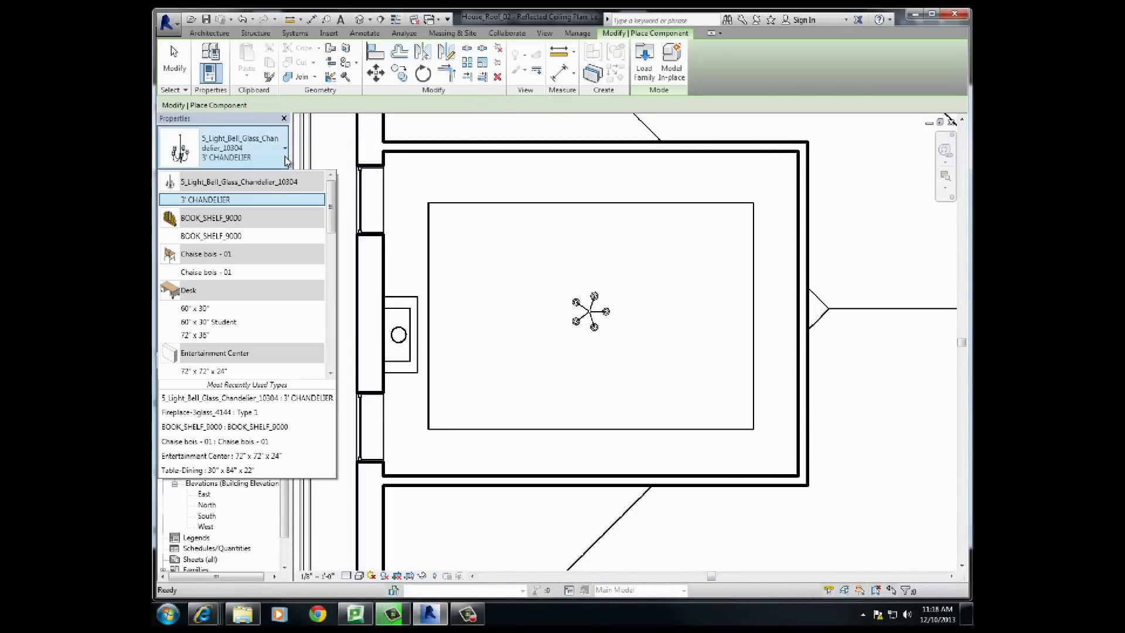
drag(332, 206, 339, 157)
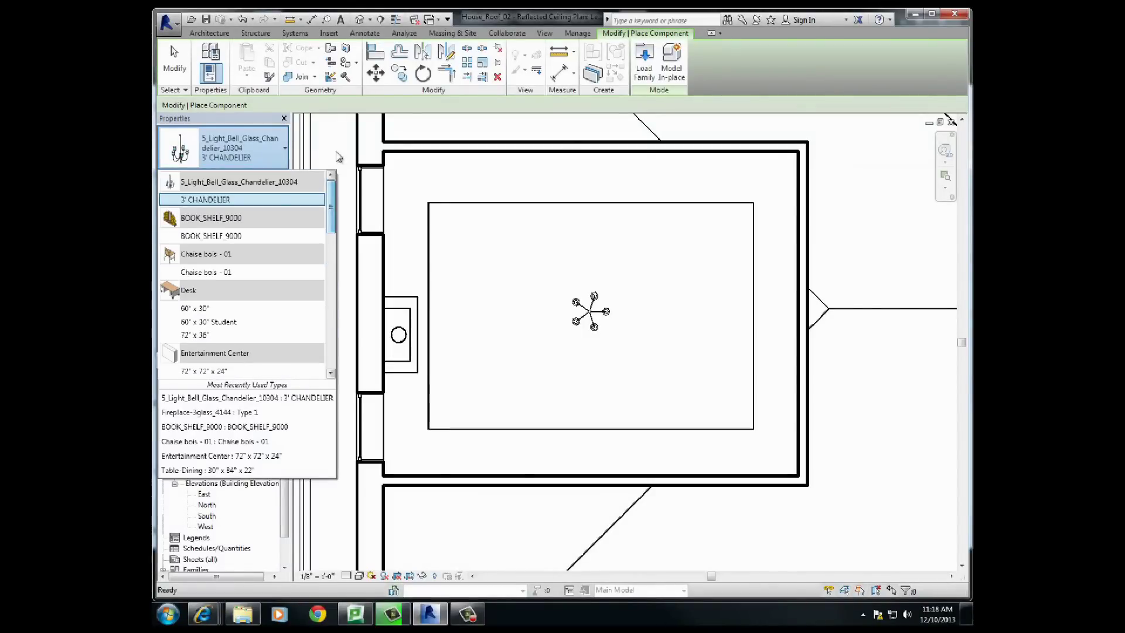
click(644, 52)
click(645, 52)
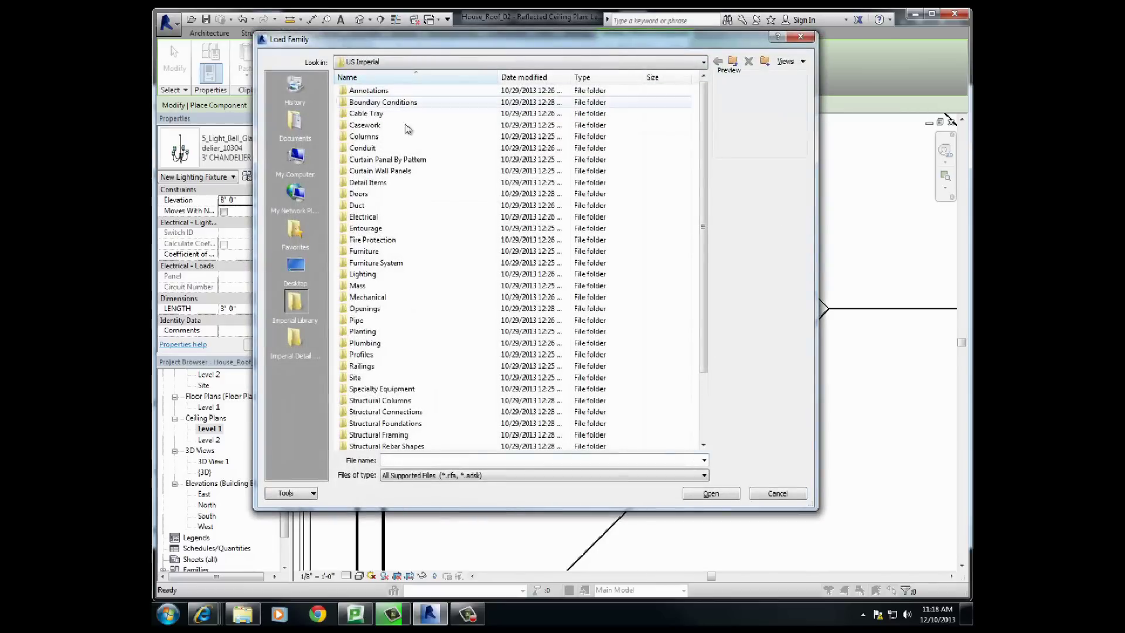
double_click(351, 275)
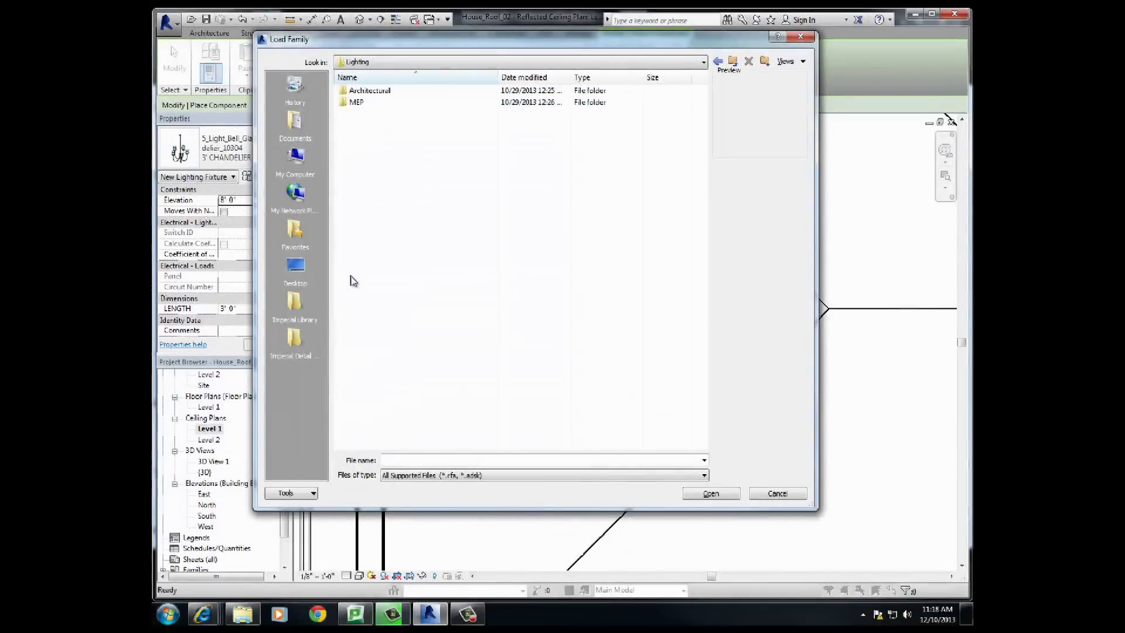
double_click(378, 94)
double_click(363, 103)
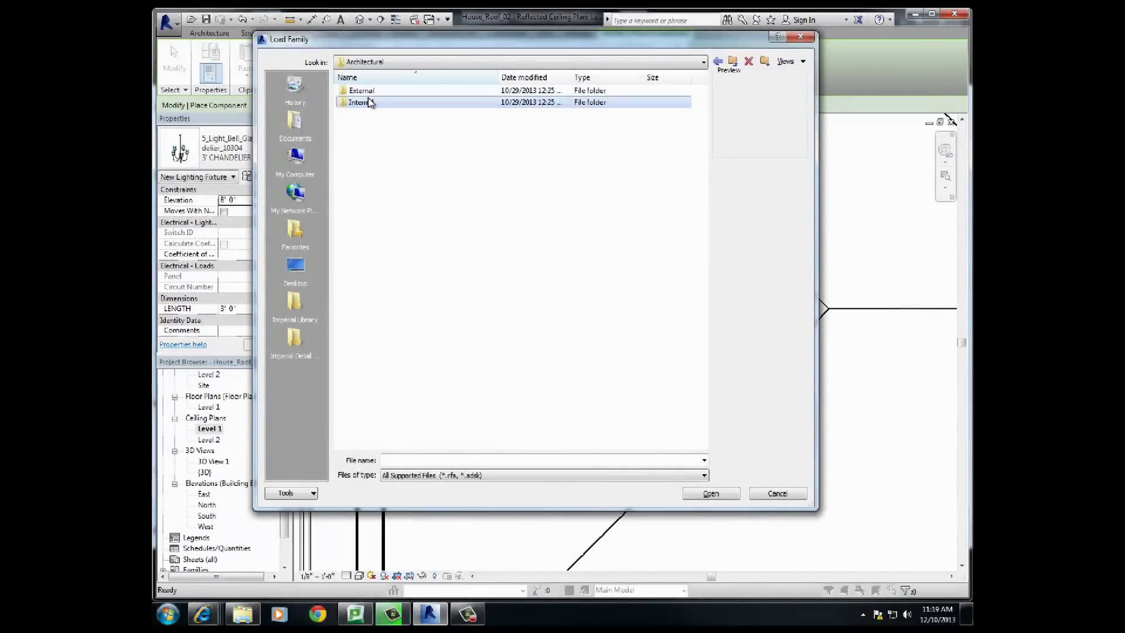
click(369, 92)
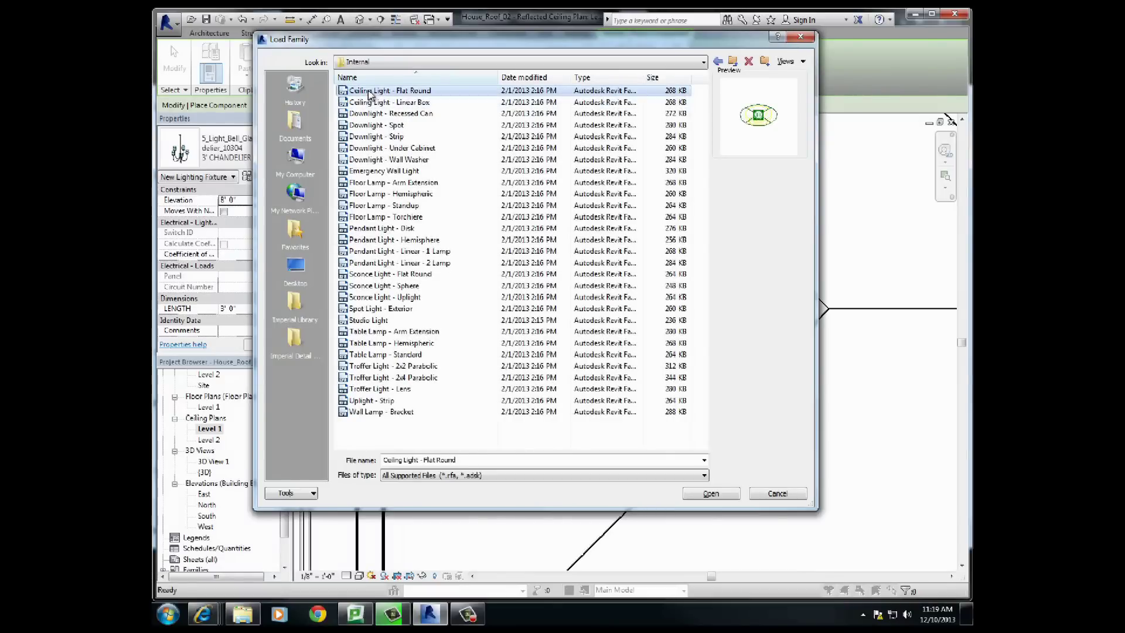
key(Down)
key(Down)
key(Down)
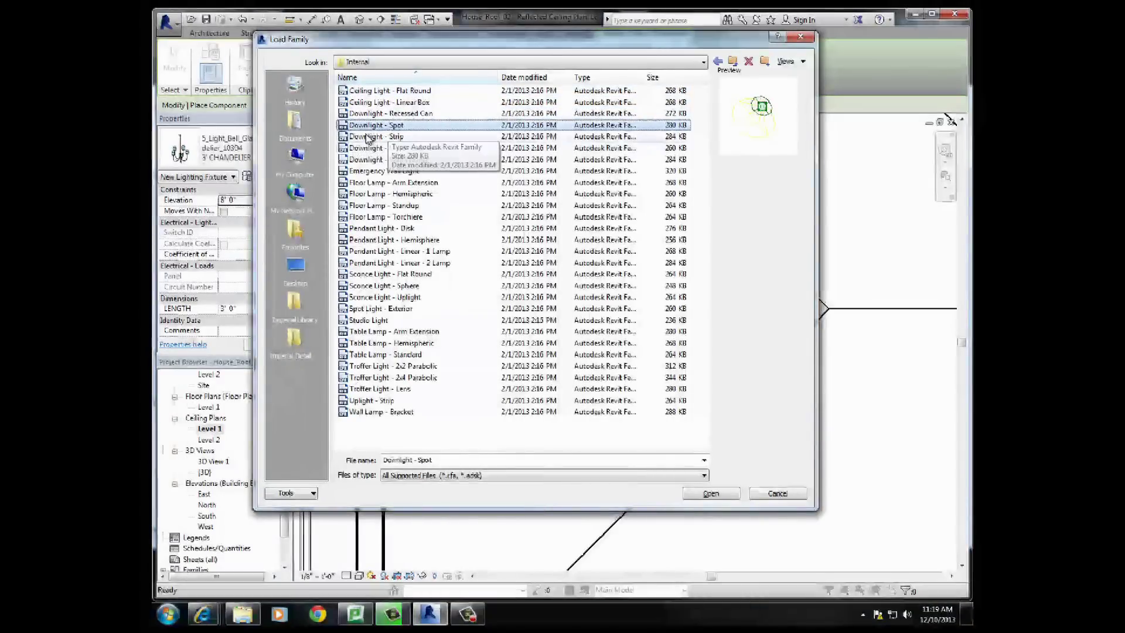
click(709, 493)
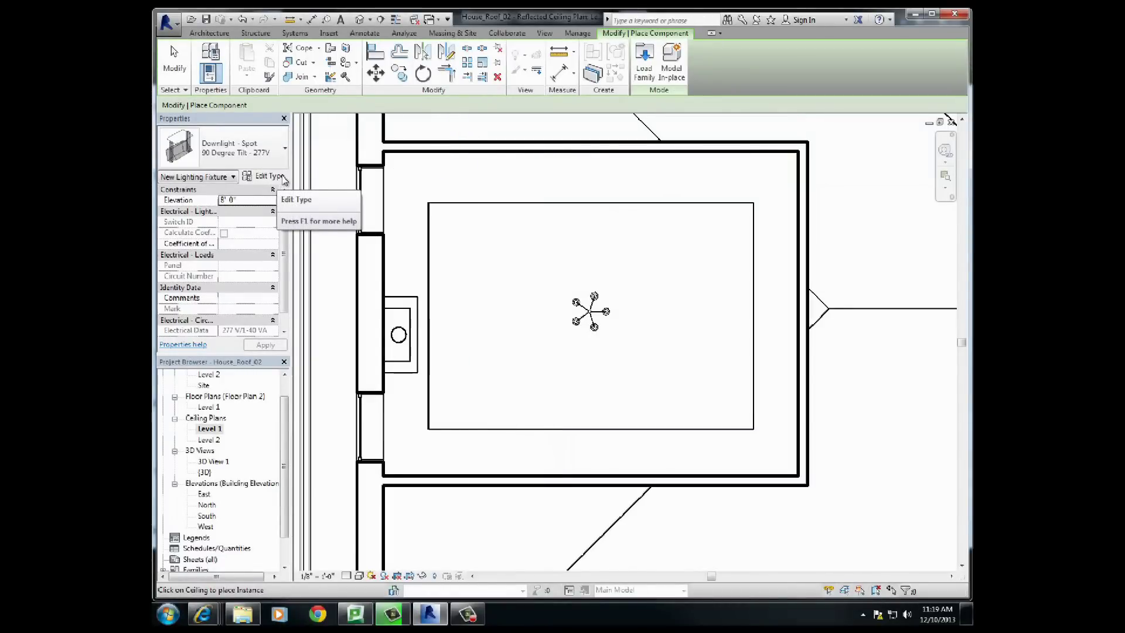
click(672, 66)
click(654, 155)
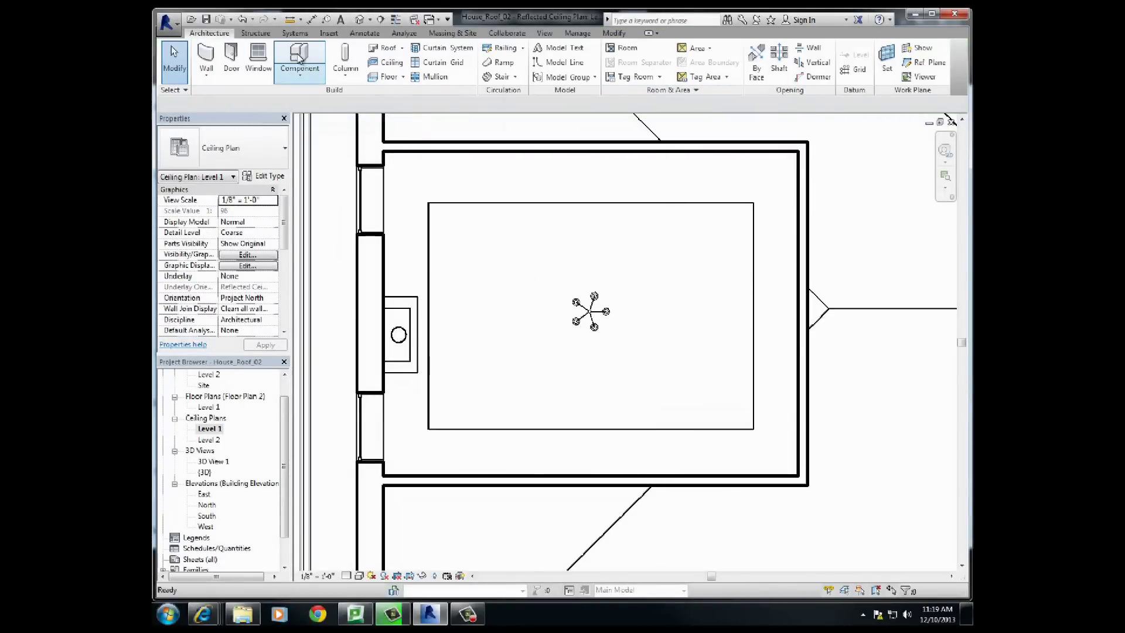
click(300, 69)
click(643, 58)
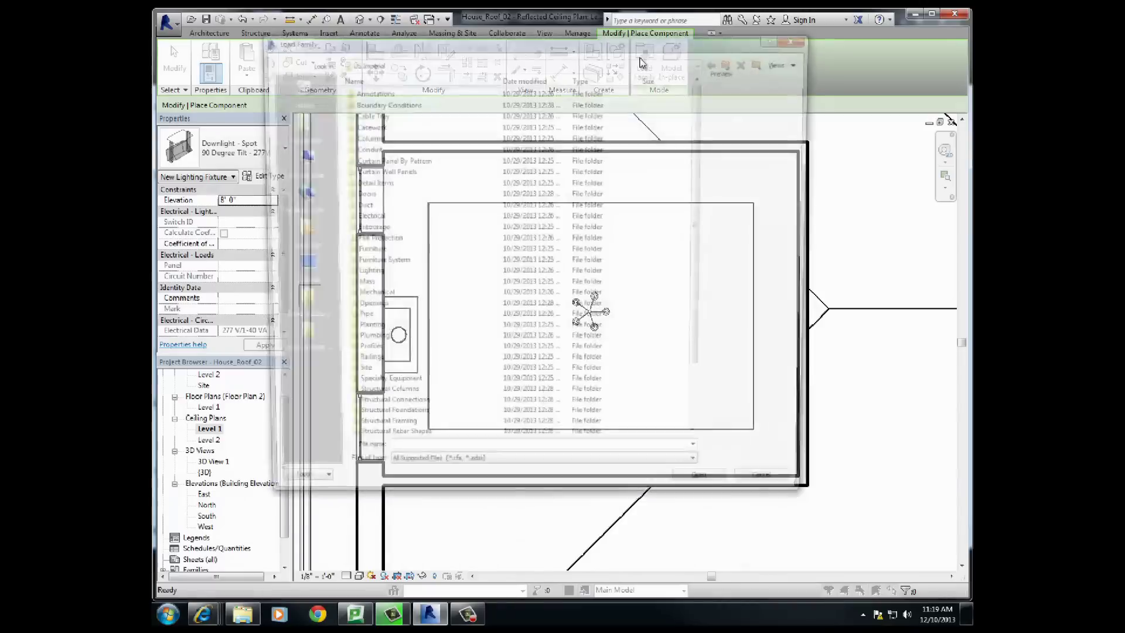
double_click(356, 218)
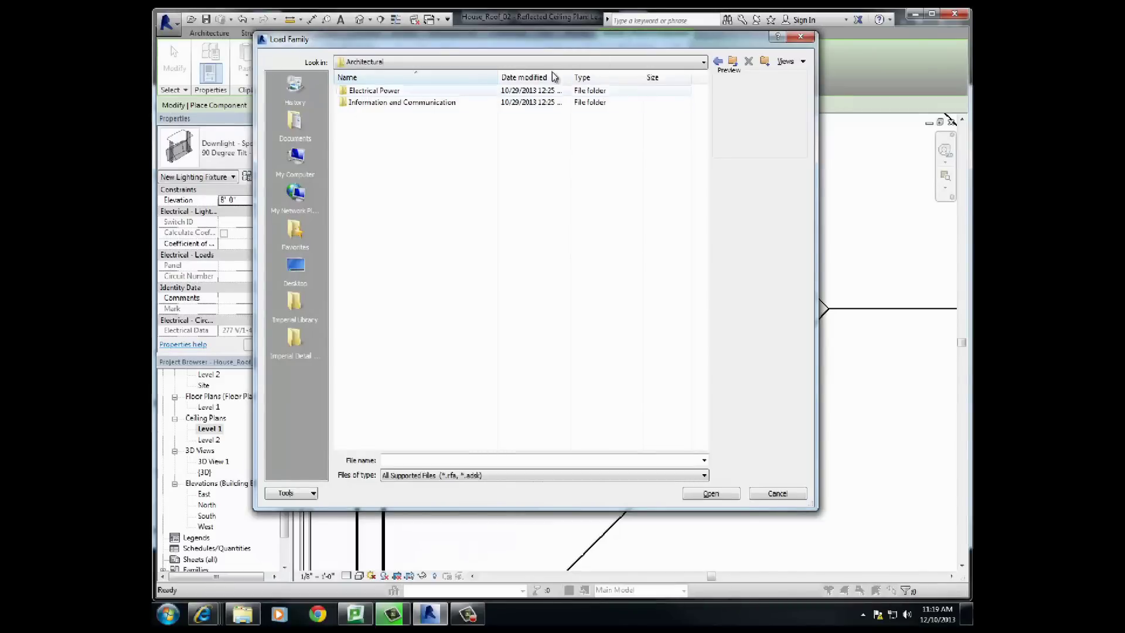
click(734, 62)
click(734, 62)
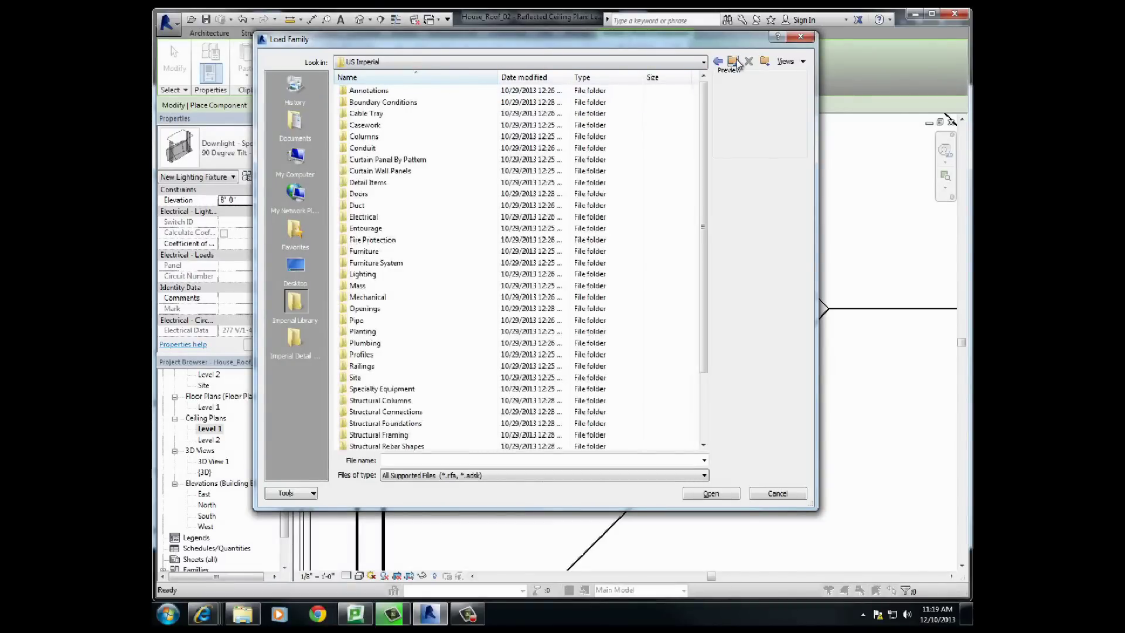
double_click(362, 274)
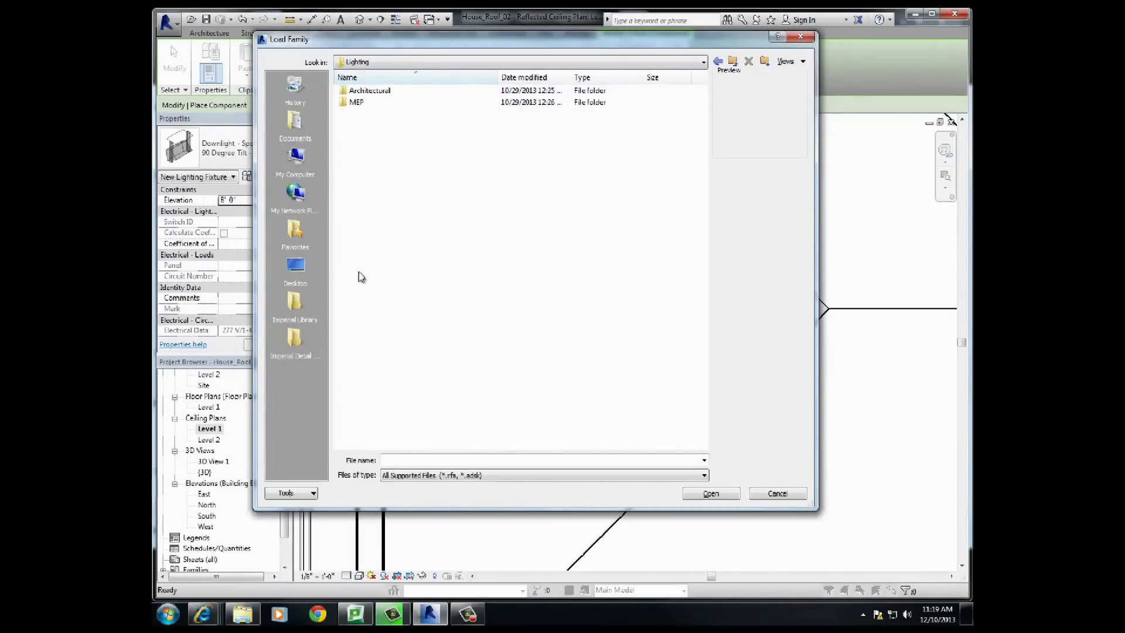
double_click(375, 91)
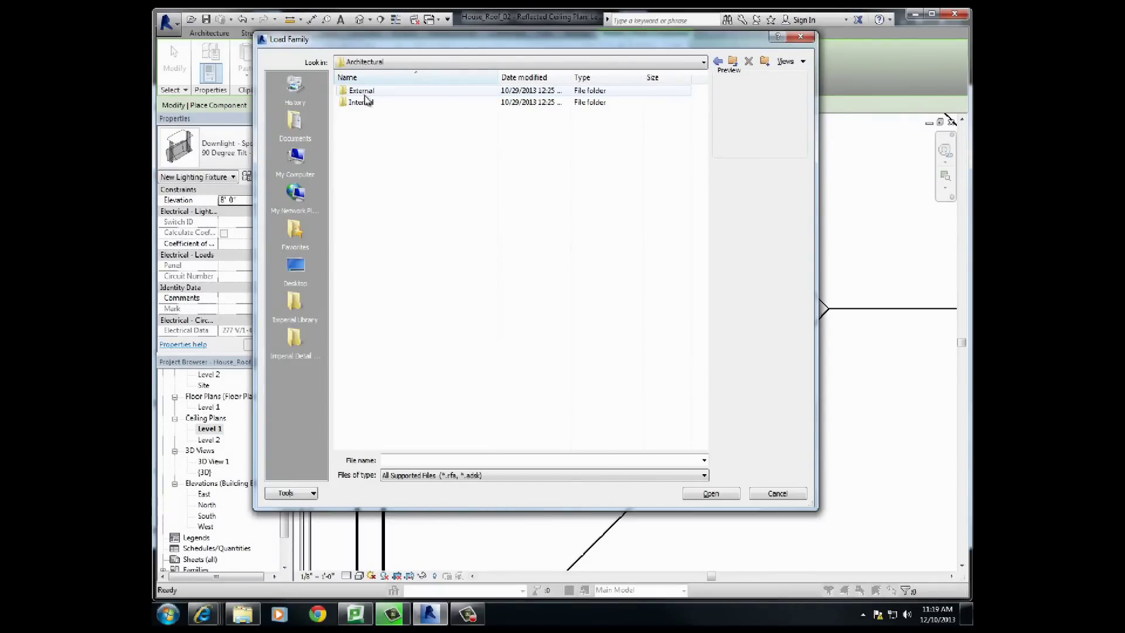
double_click(366, 101)
click(367, 125)
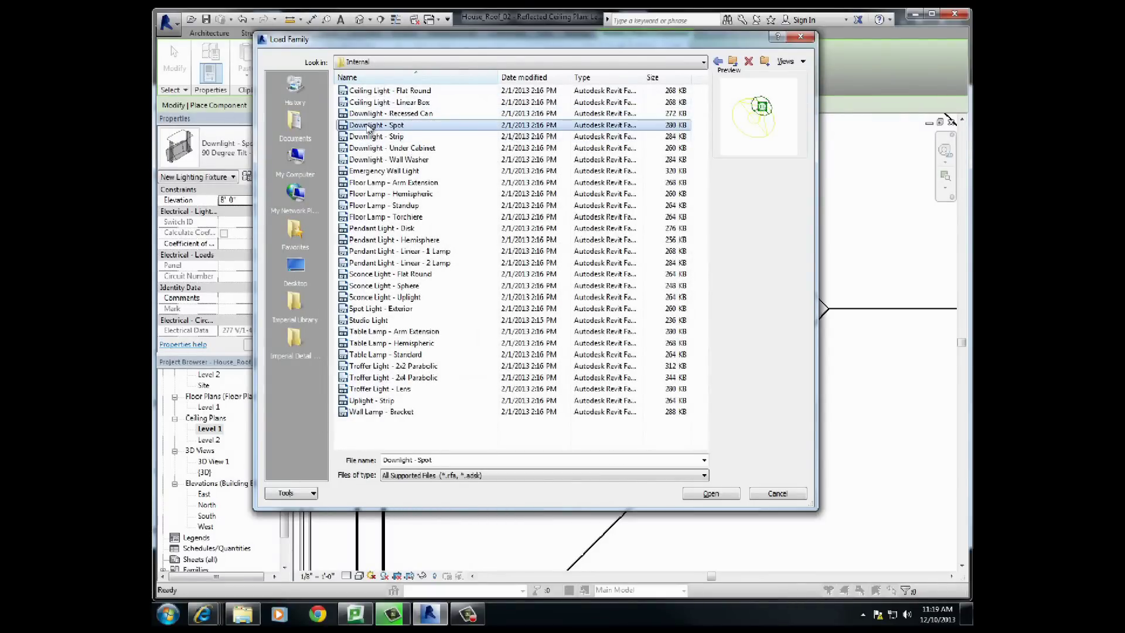
Place six Downlight - Spot fixtures at the ceiling band's corners and top/bottom centres, then exit placement.
click(711, 494)
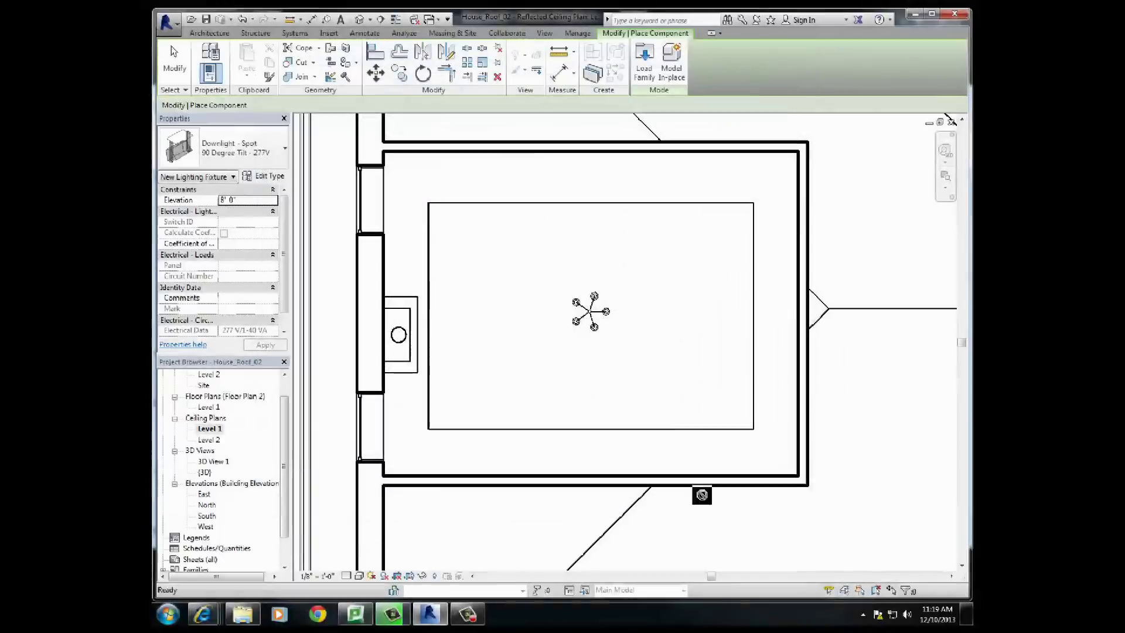
click(772, 174)
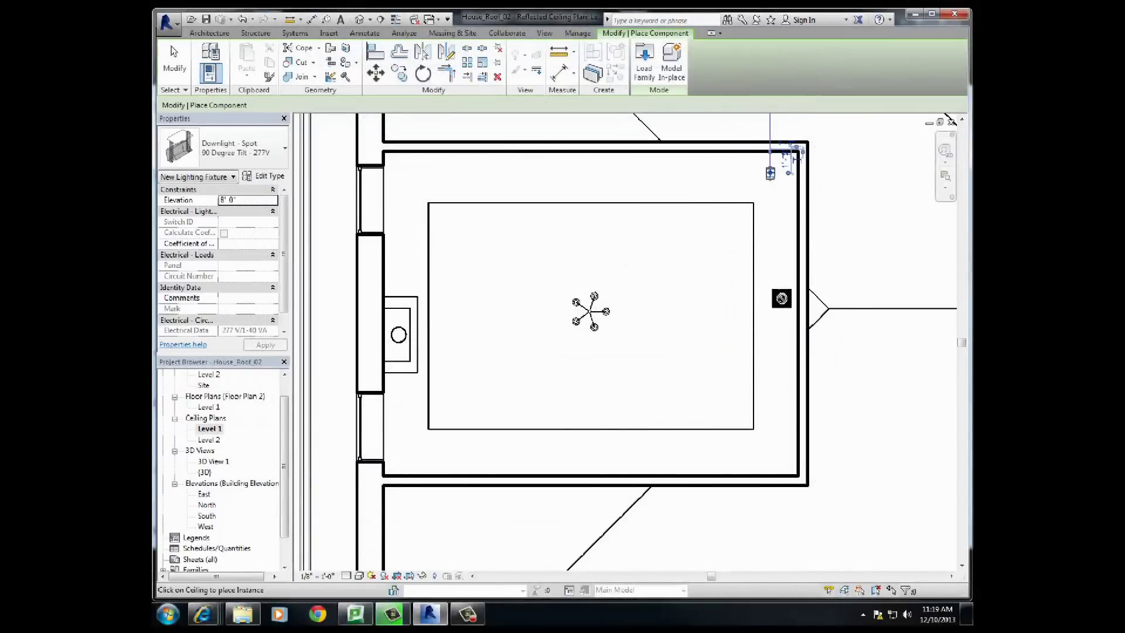
click(586, 177)
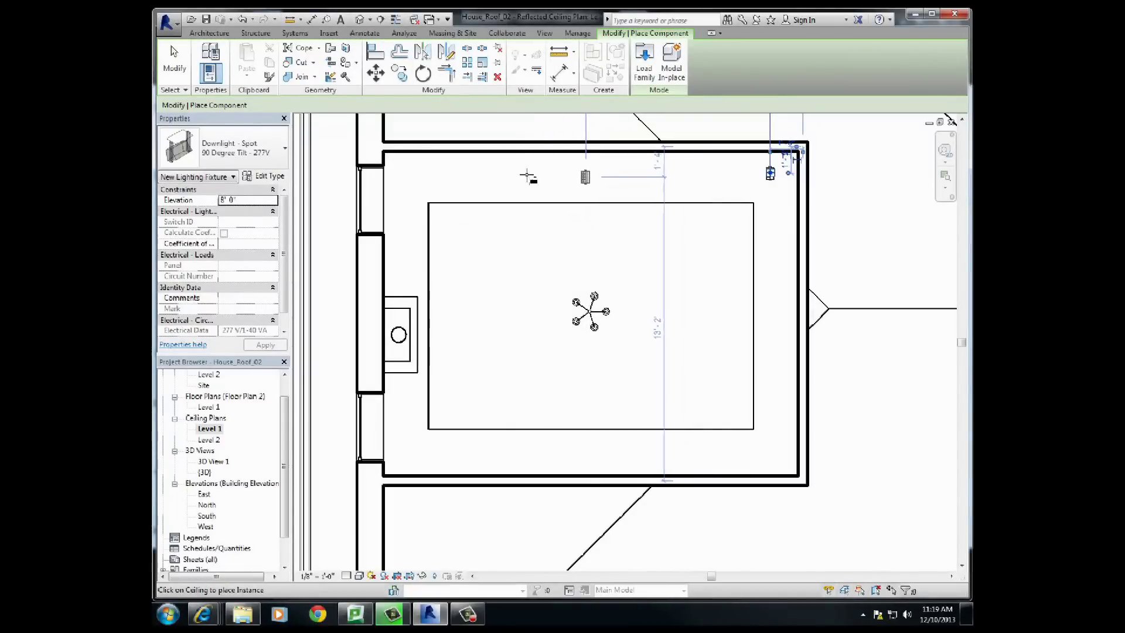
click(412, 177)
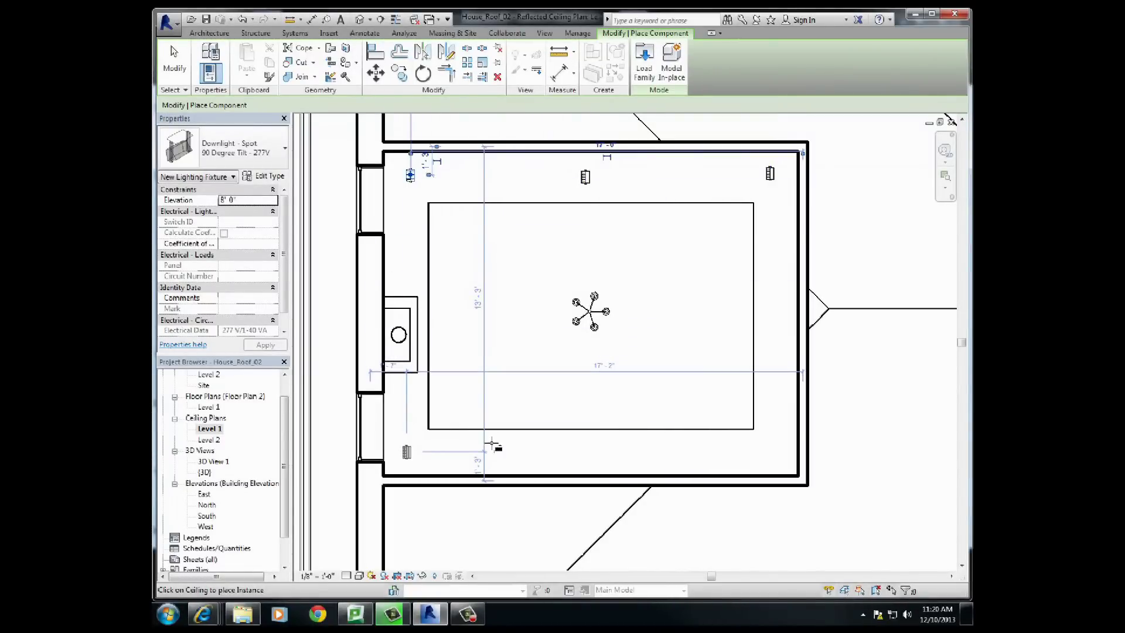
click(406, 452)
click(594, 455)
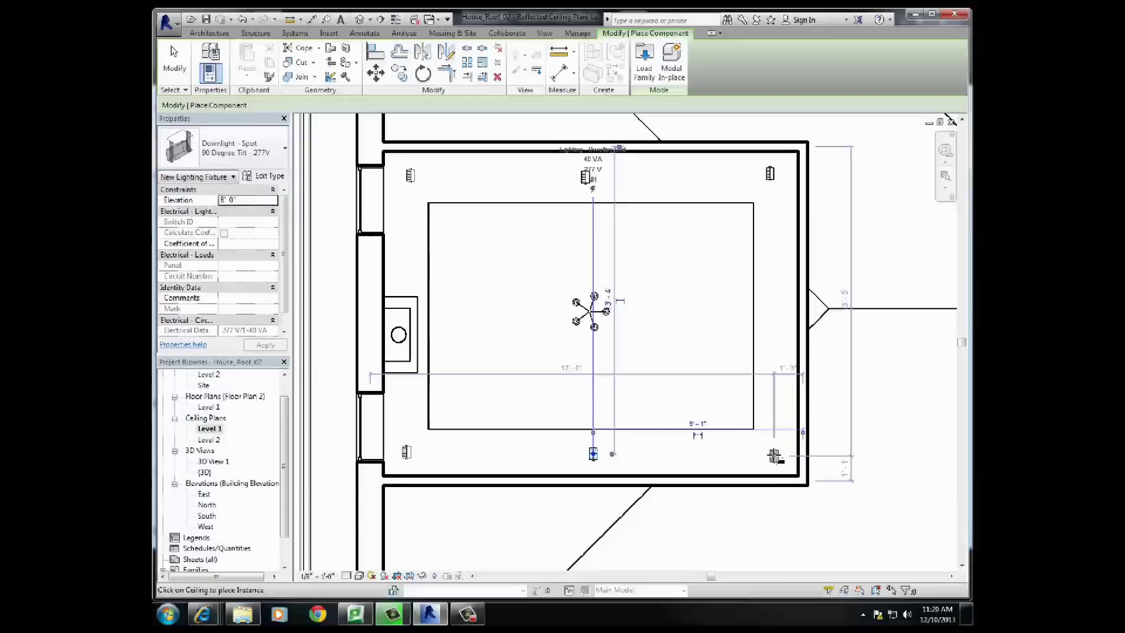
click(775, 456)
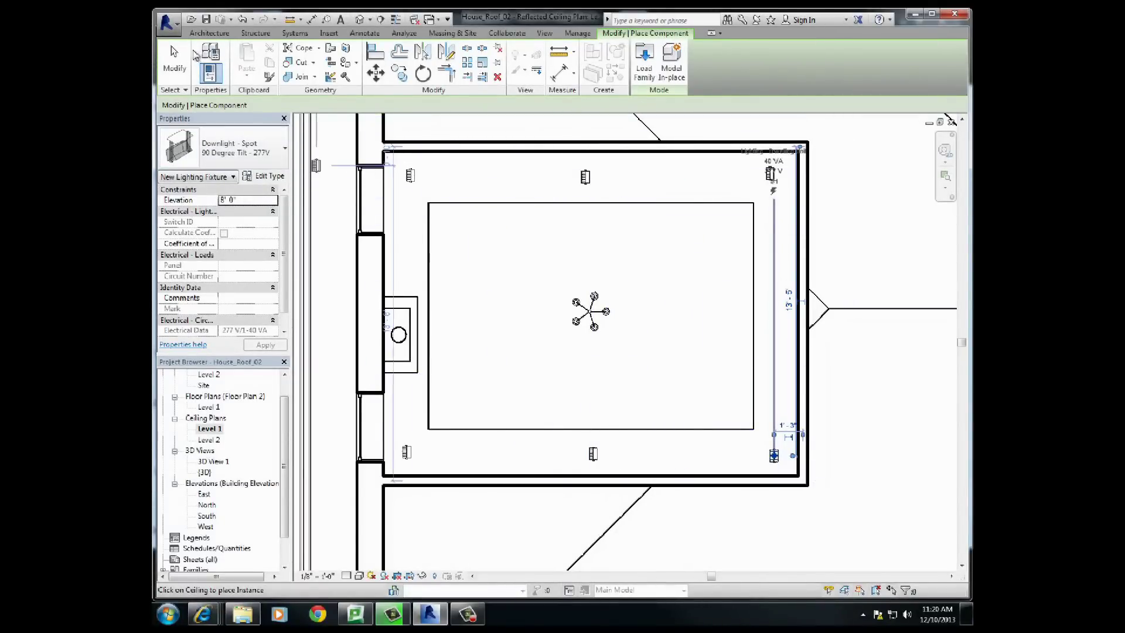
click(174, 69)
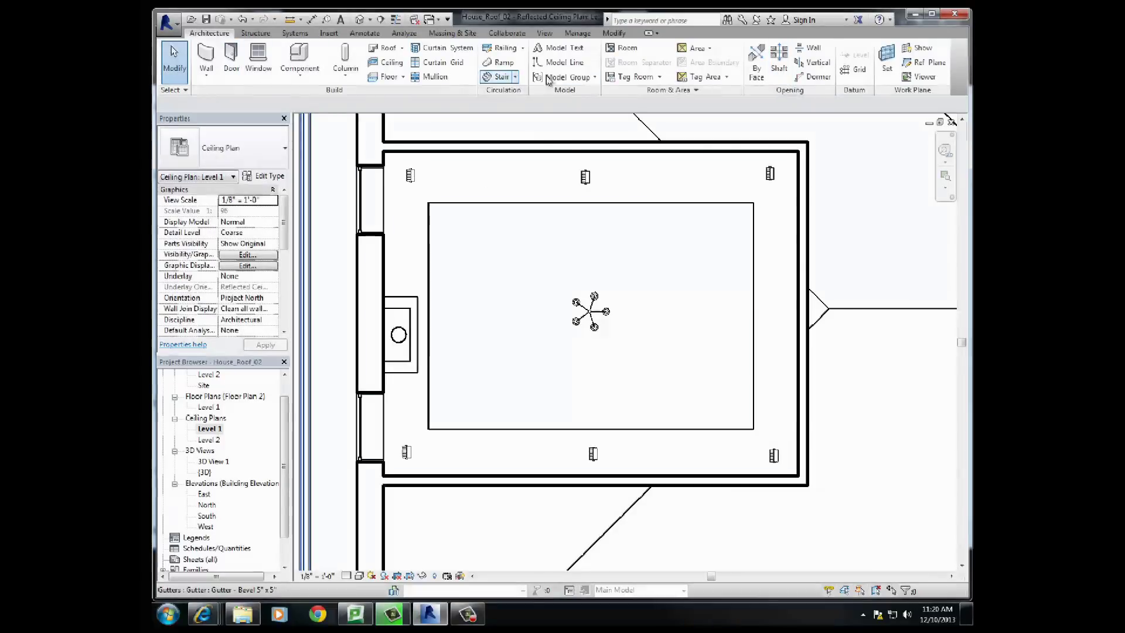
Start a new component and browse the family library to Lighting > Architectural > Internal.
click(301, 58)
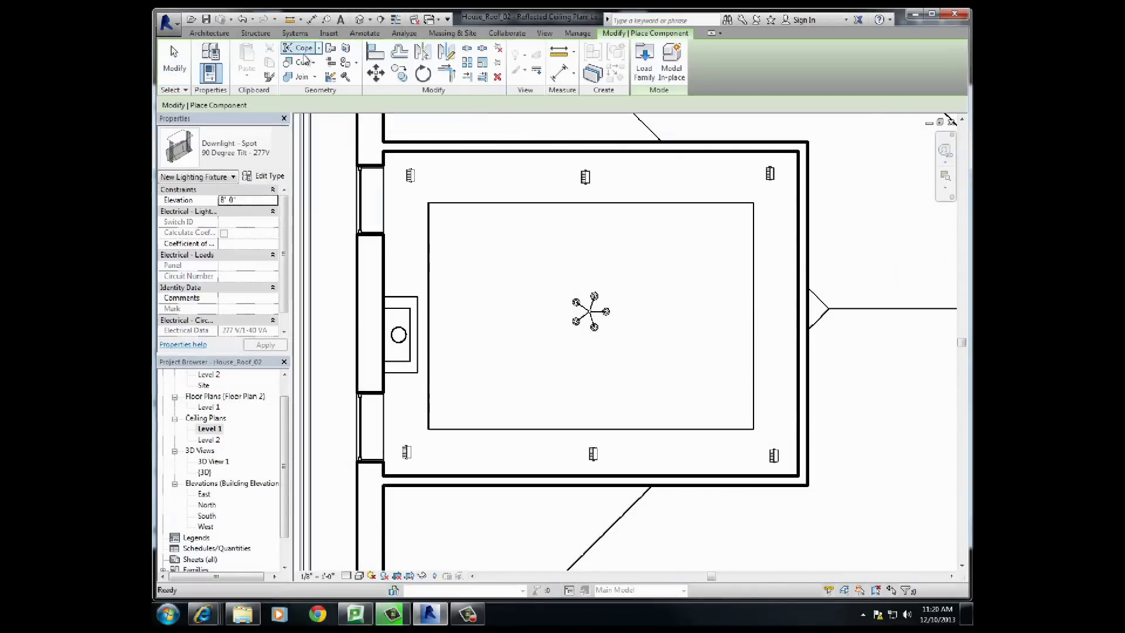
click(644, 63)
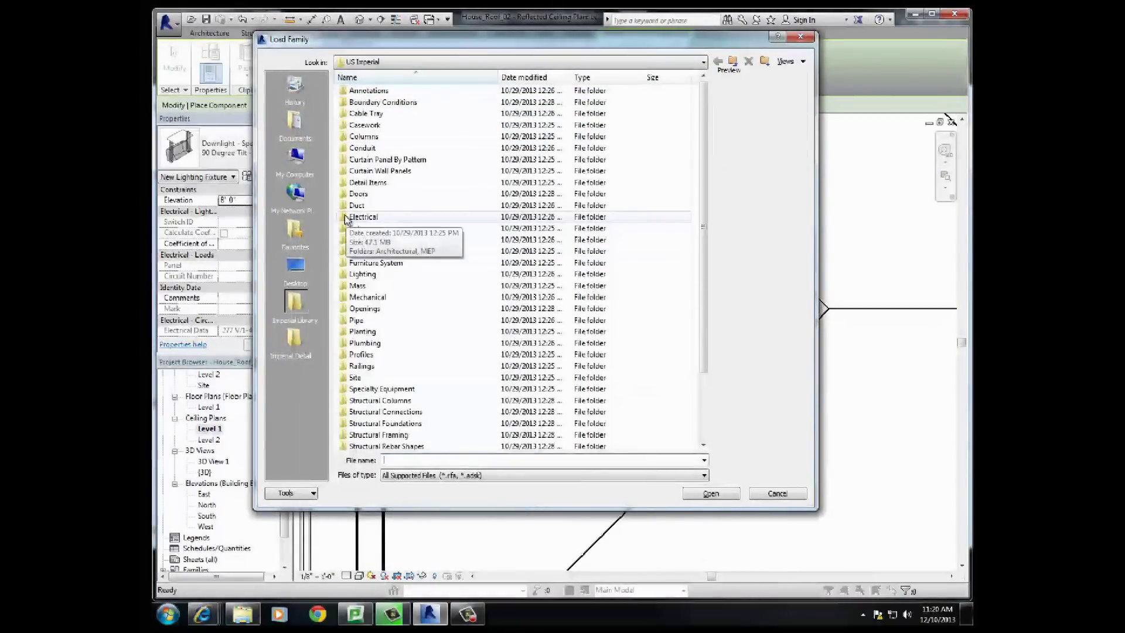
double_click(346, 275)
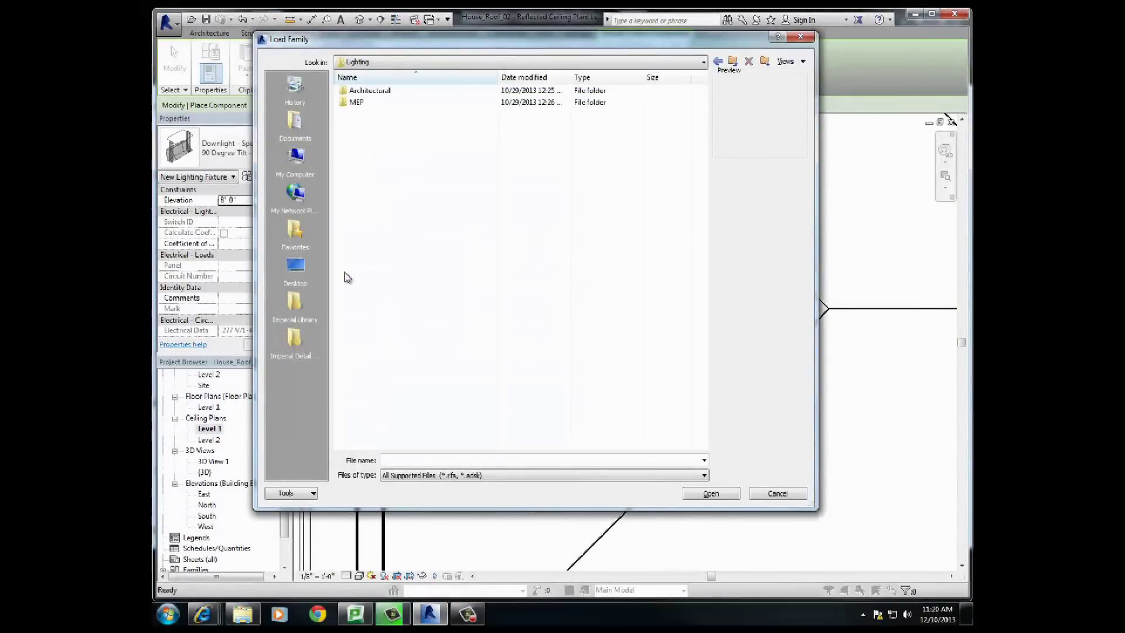
double_click(344, 93)
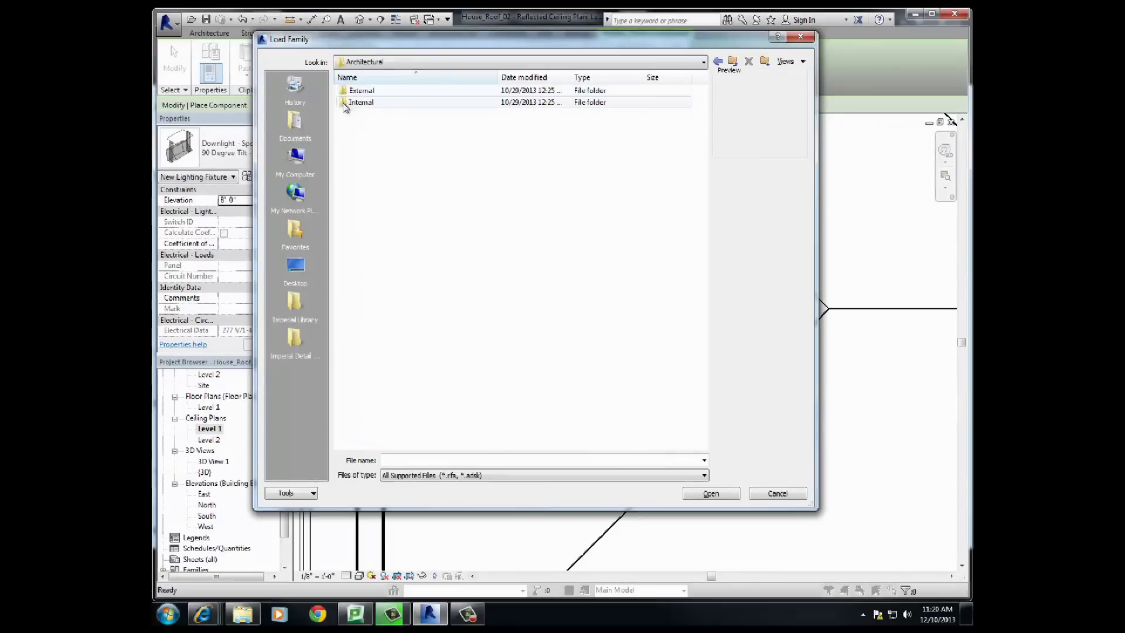
double_click(348, 103)
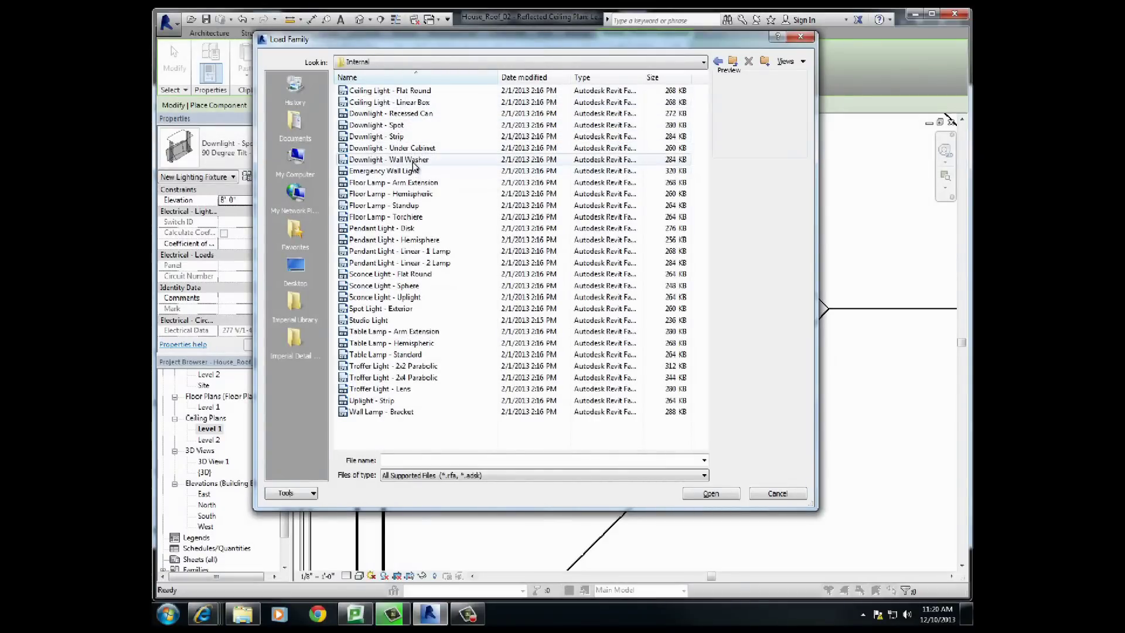
Preview the internal lighting families and load Downlight - Recessed Can into the project.
click(408, 172)
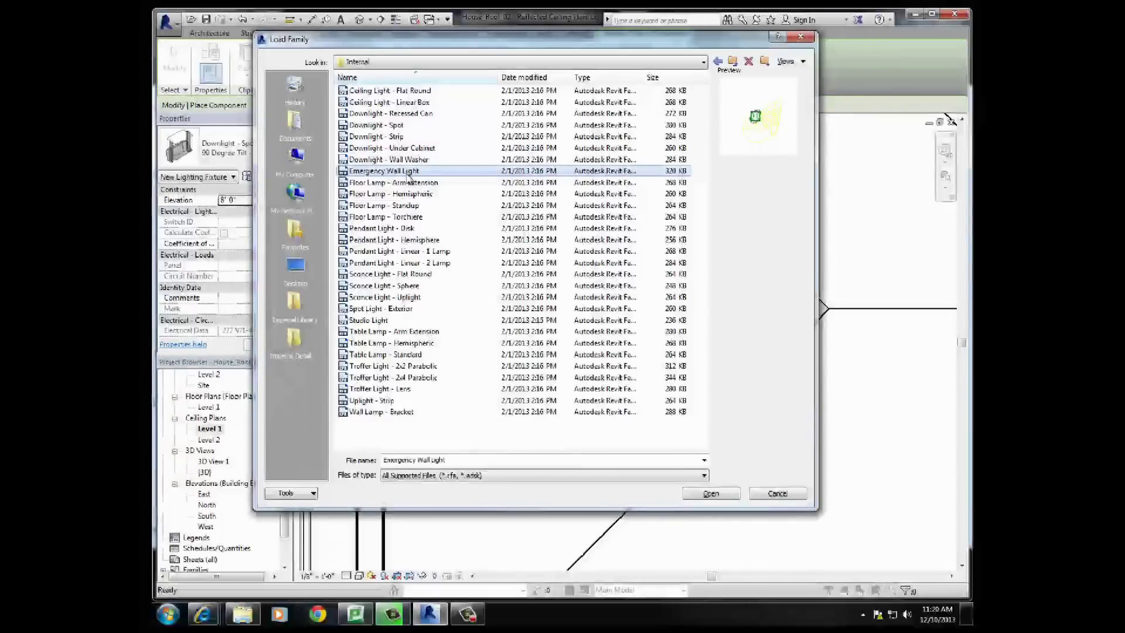
click(410, 183)
click(412, 194)
click(415, 206)
click(416, 217)
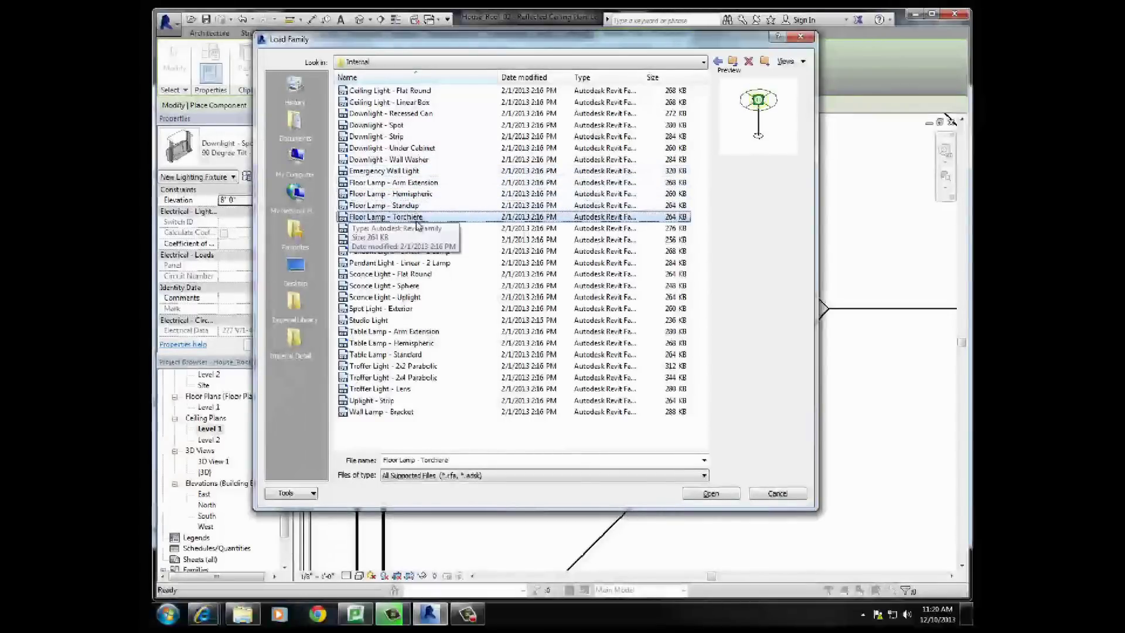
click(418, 228)
click(418, 103)
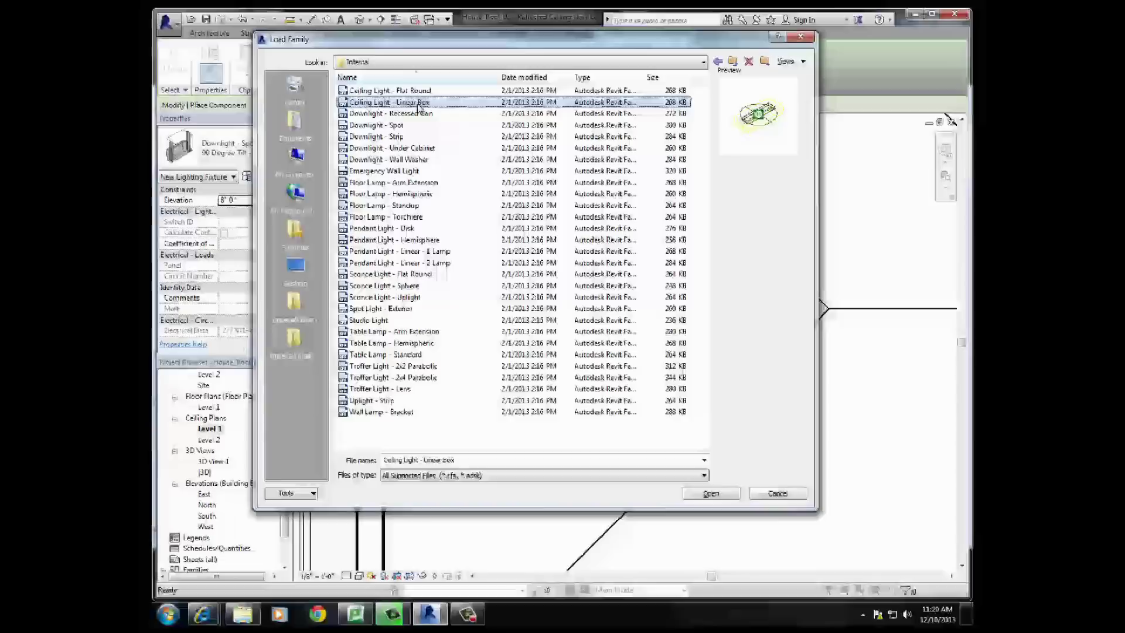
click(417, 90)
click(416, 102)
click(415, 115)
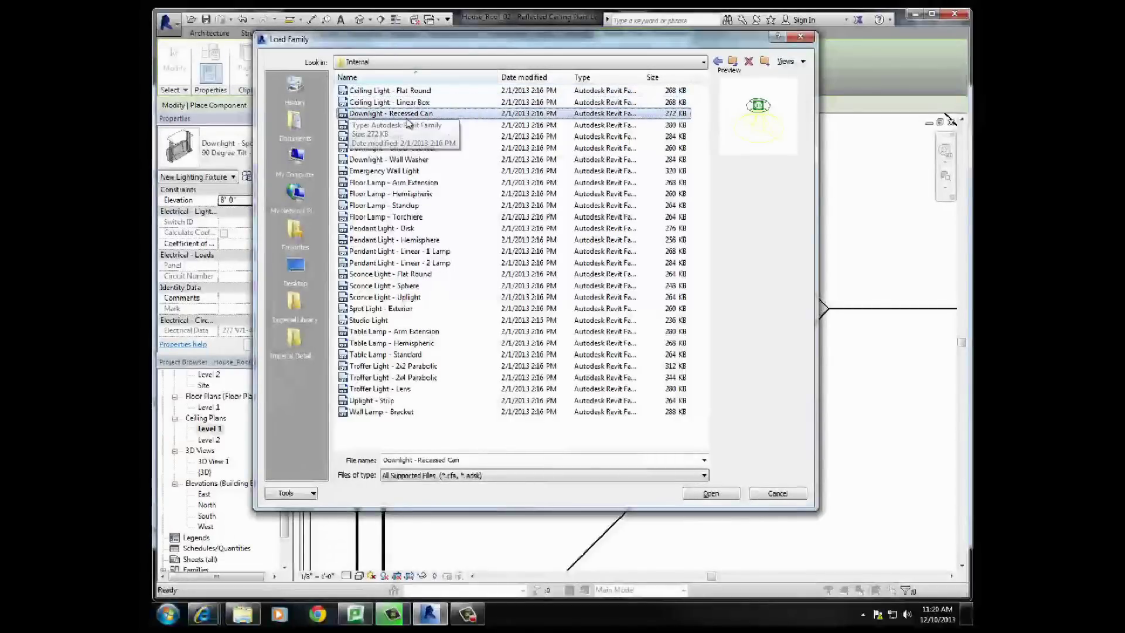
click(705, 496)
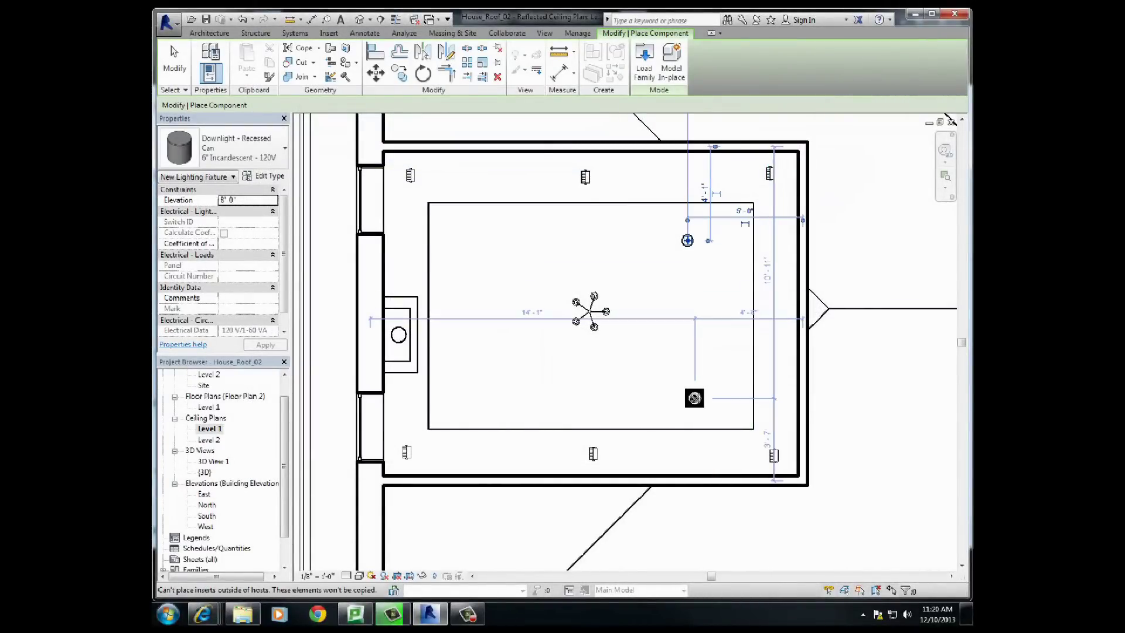
Place recessed cans lower right, upper left and lower left of the chandelier, plus one near each side wall.
click(689, 396)
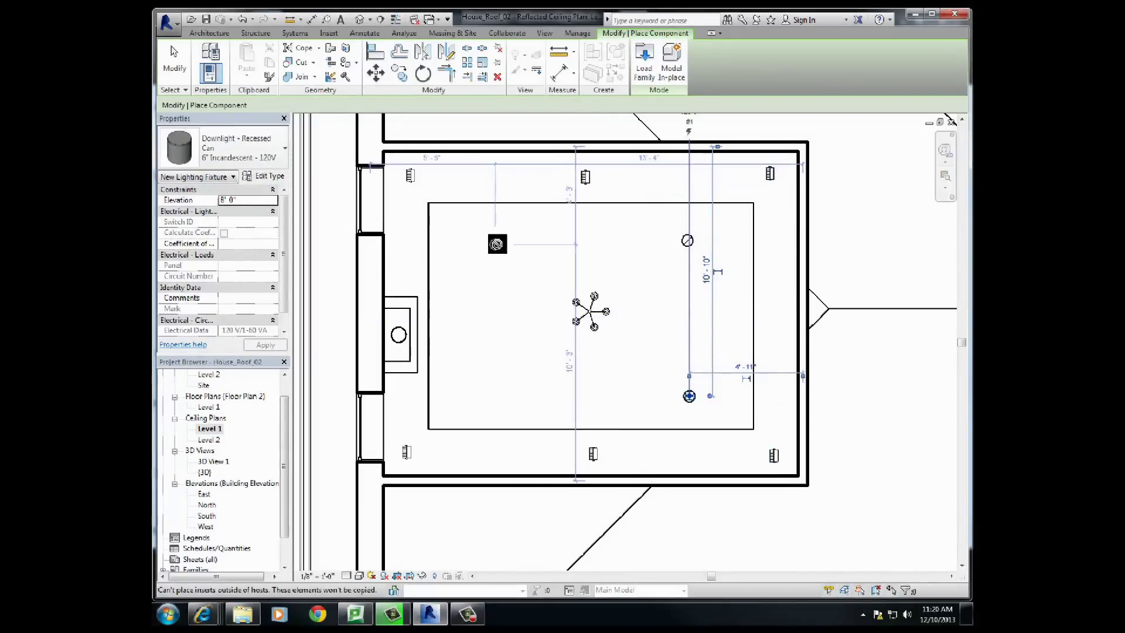
click(497, 244)
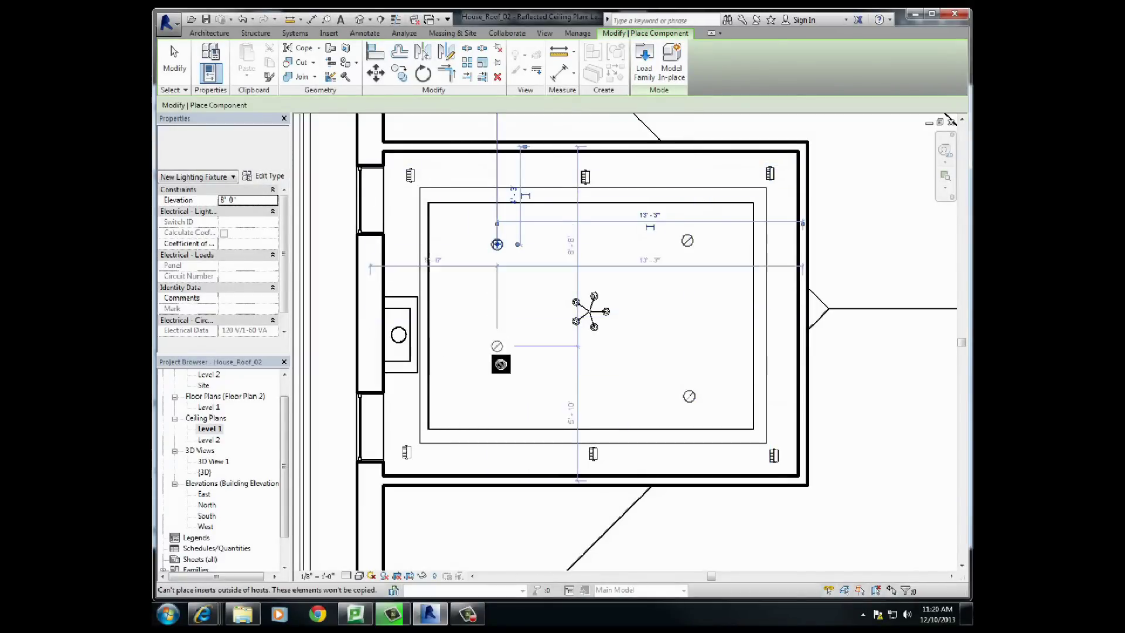
click(499, 399)
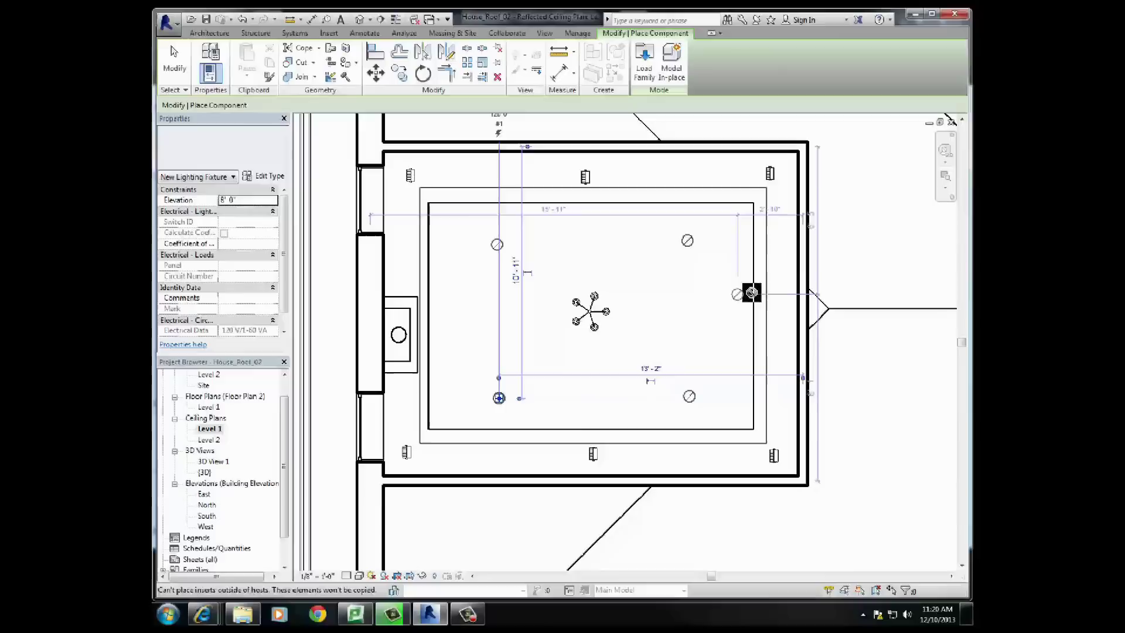
click(782, 306)
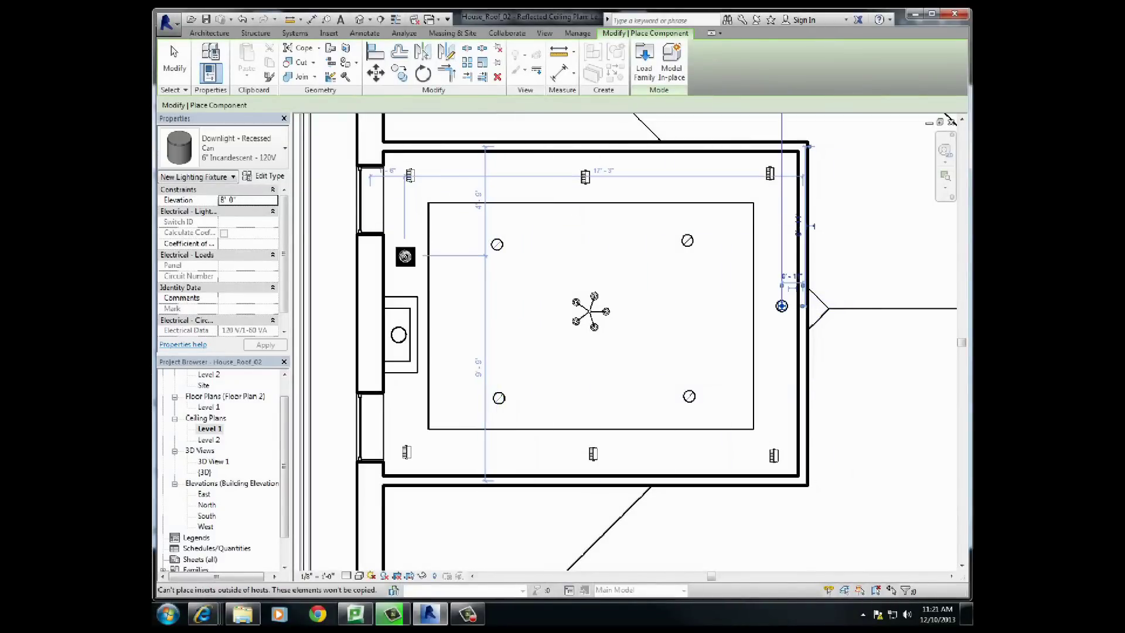
click(405, 258)
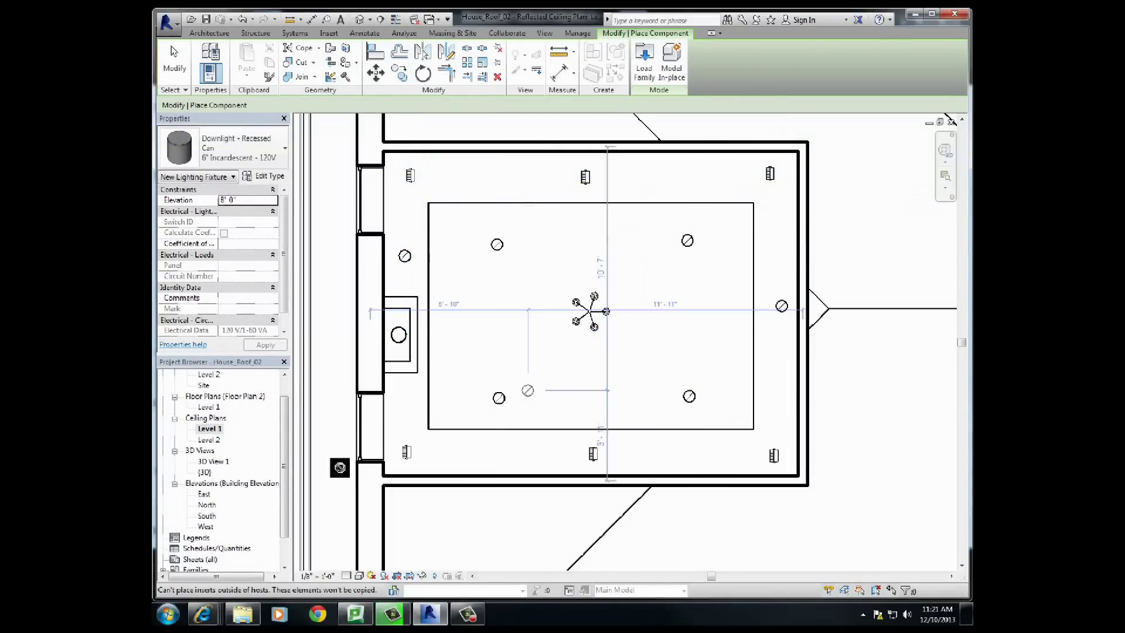
In 3D View 1, extend the crop bottom and top, pull the right edge in, and open rendering settings.
double_click(213, 462)
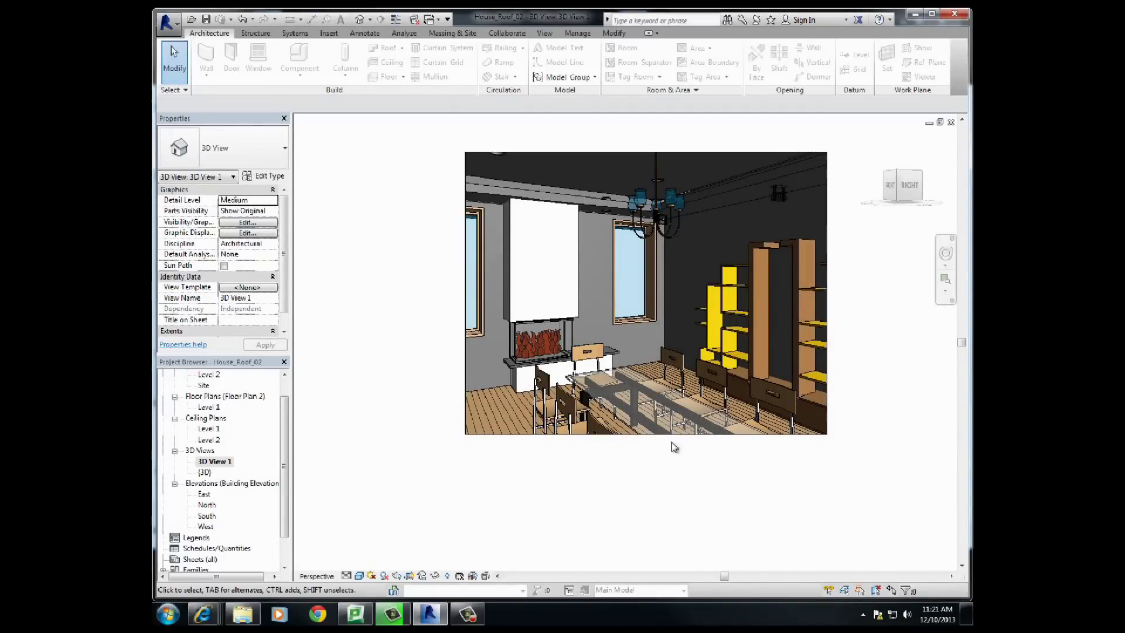
click(645, 435)
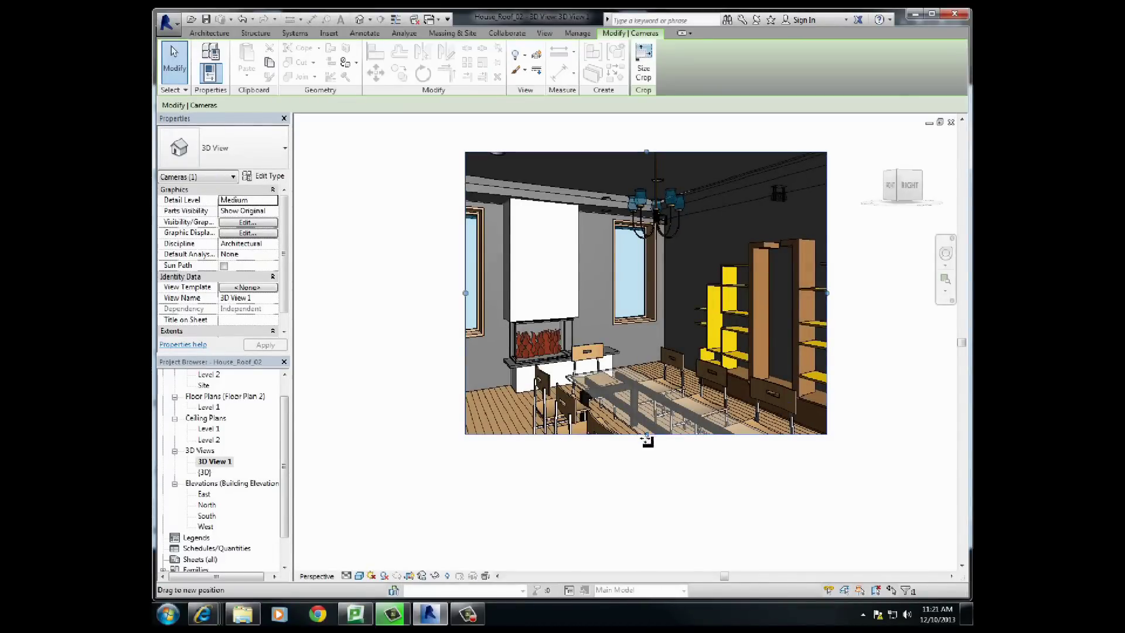
drag(644, 436, 645, 485)
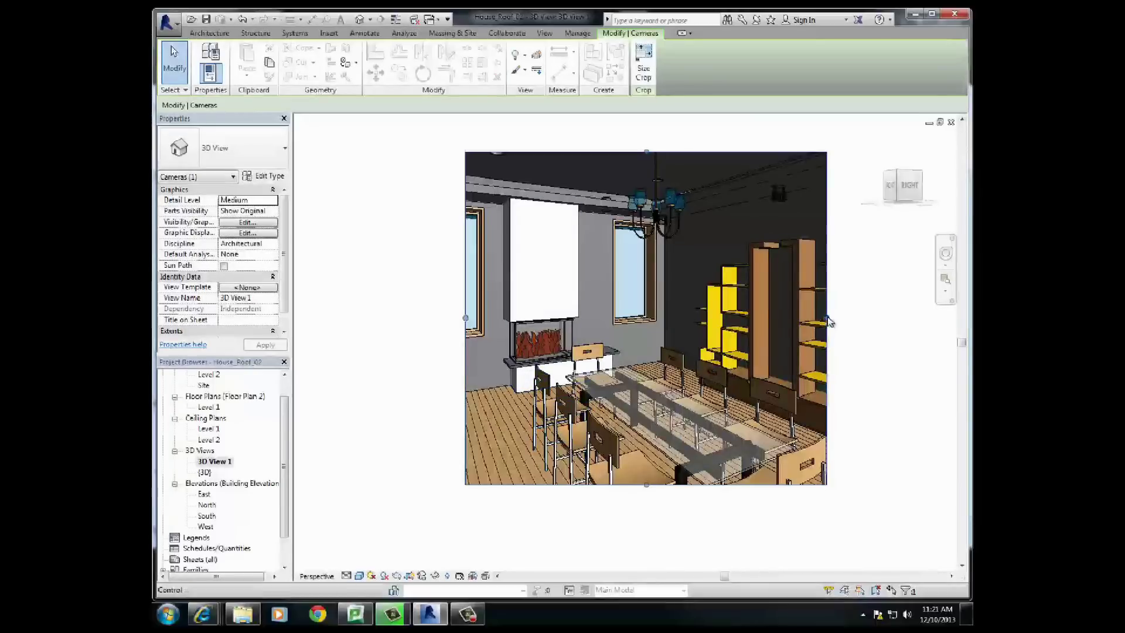
drag(827, 318, 795, 319)
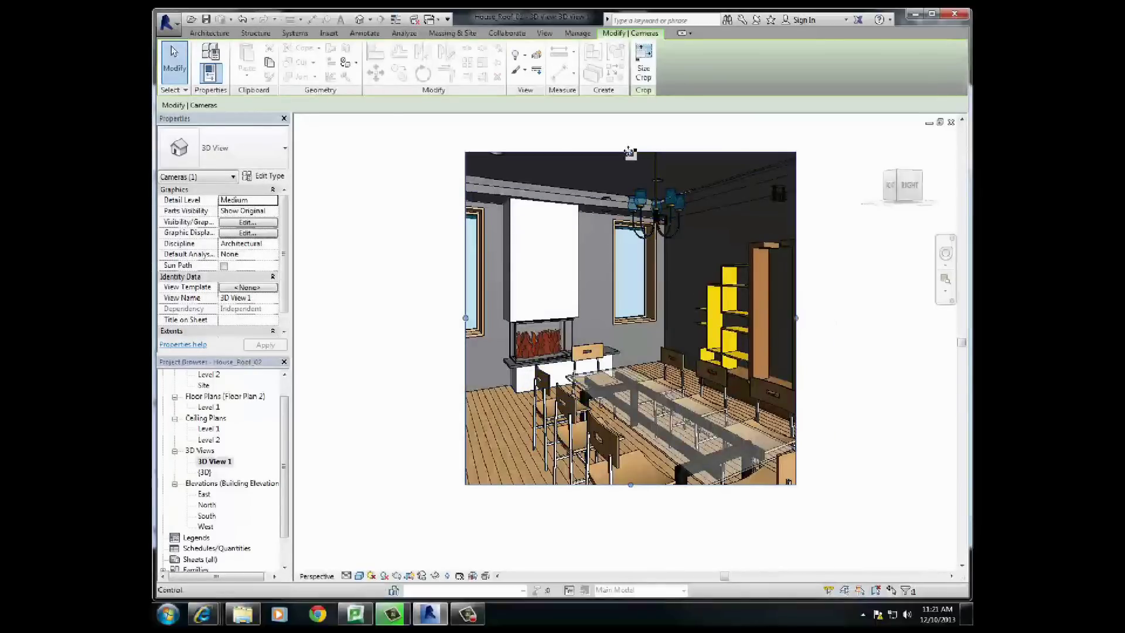
drag(635, 163, 635, 140)
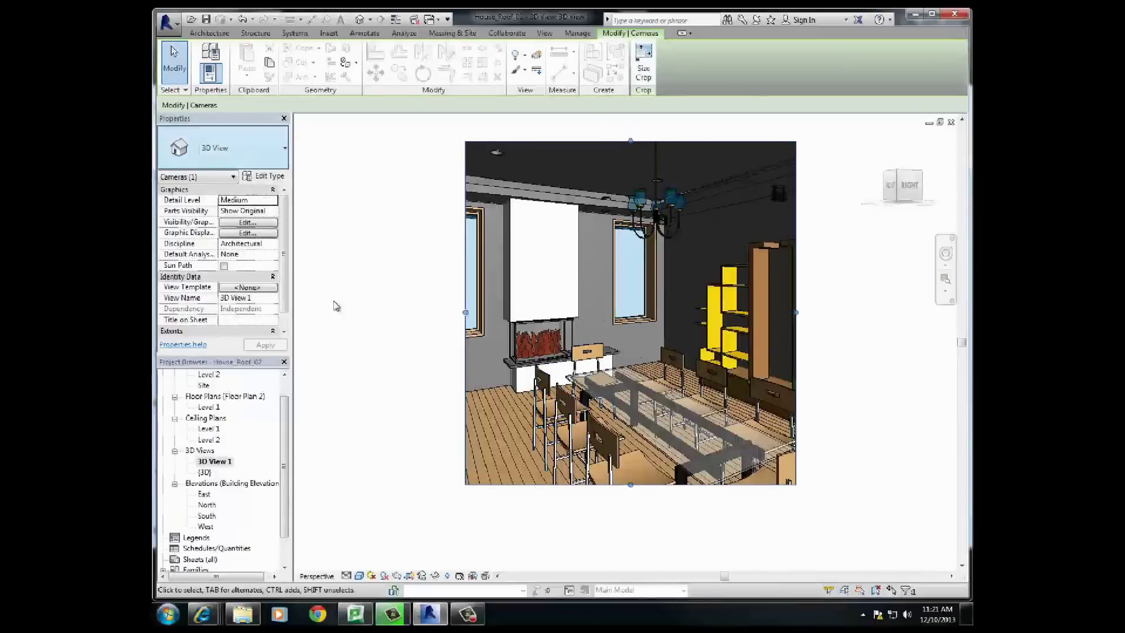
click(409, 576)
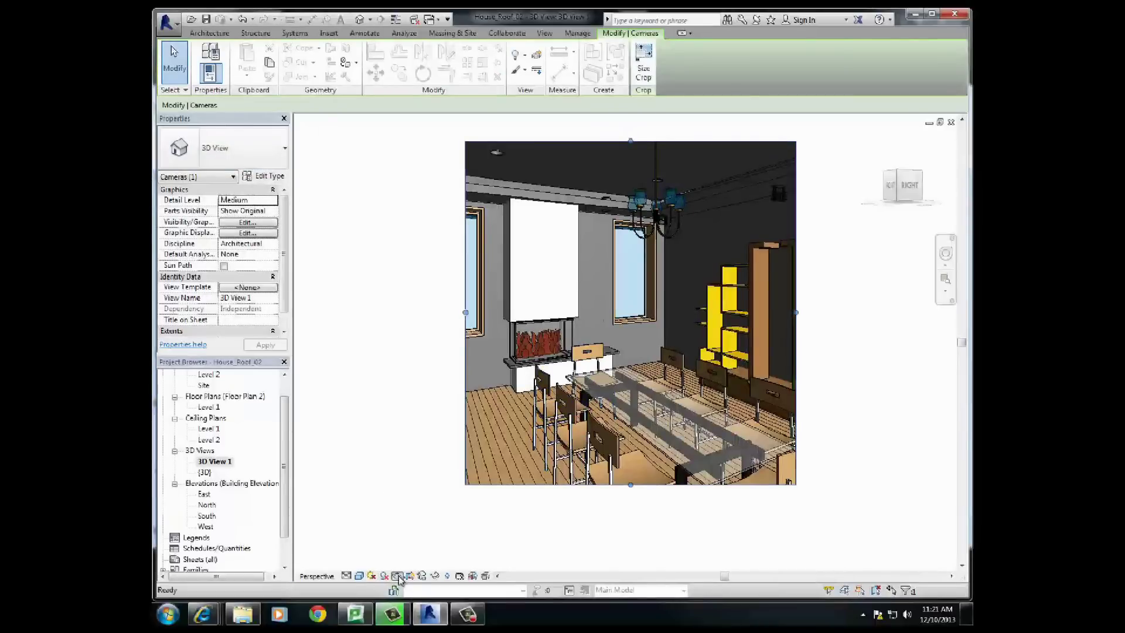
Render the camera view at High quality with the Interior: Sun and Artificial lighting scheme.
drag(235, 13, 309, 83)
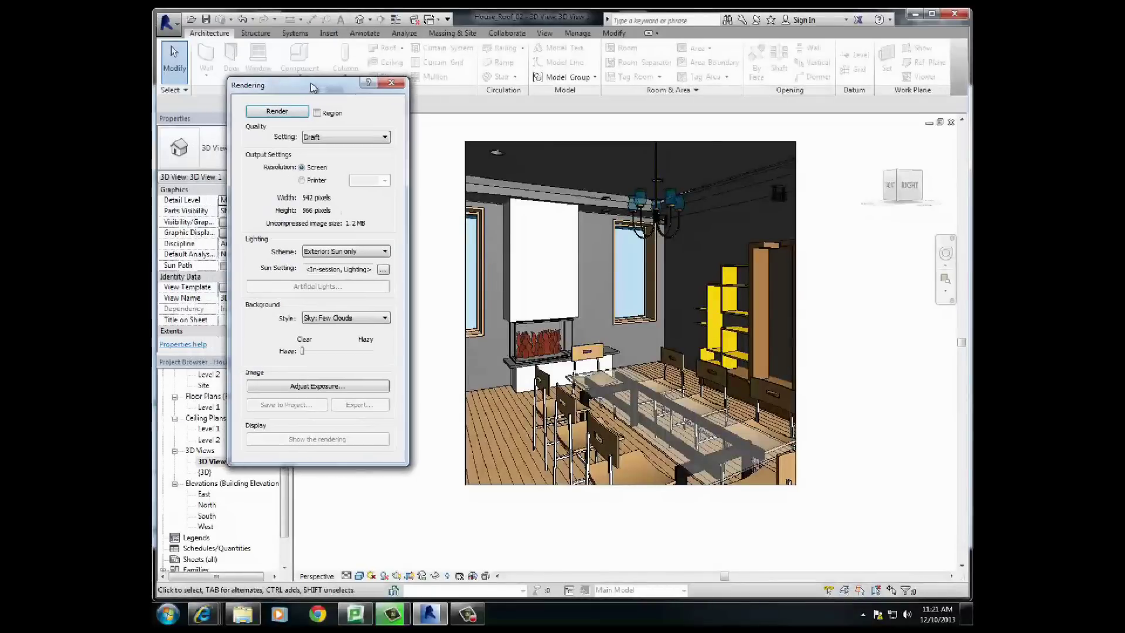
click(348, 139)
click(317, 164)
click(342, 252)
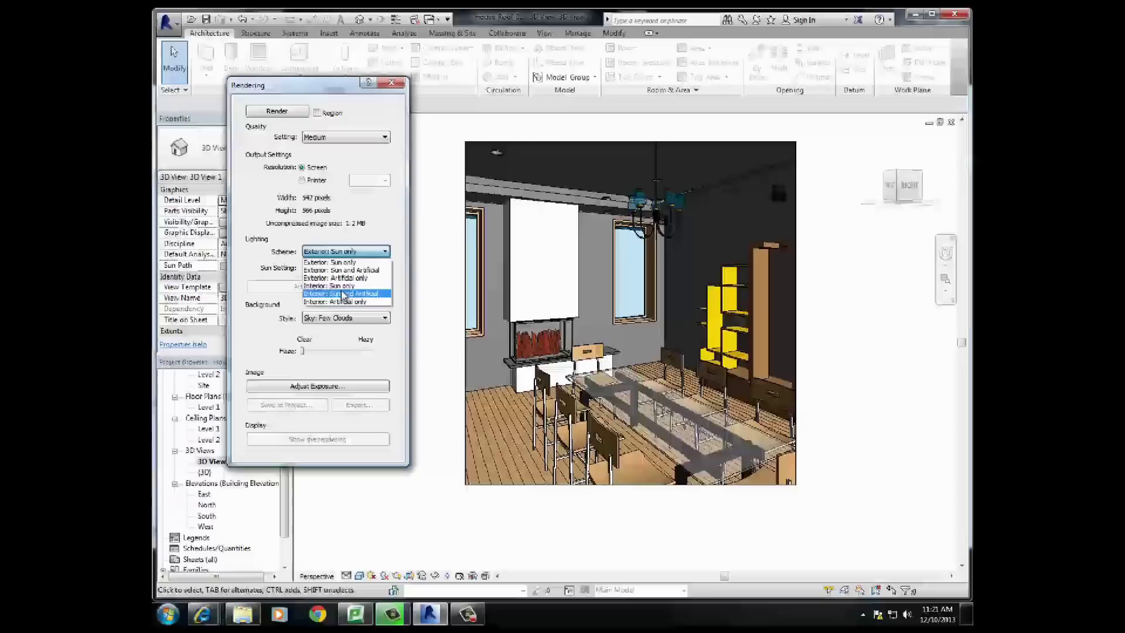
click(343, 293)
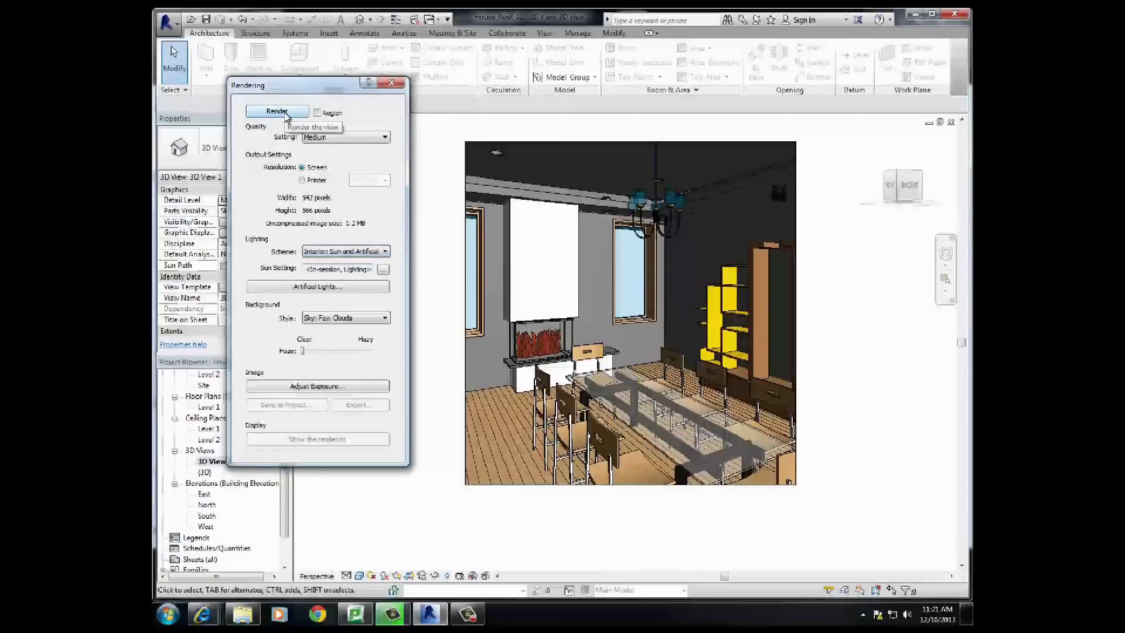
click(346, 139)
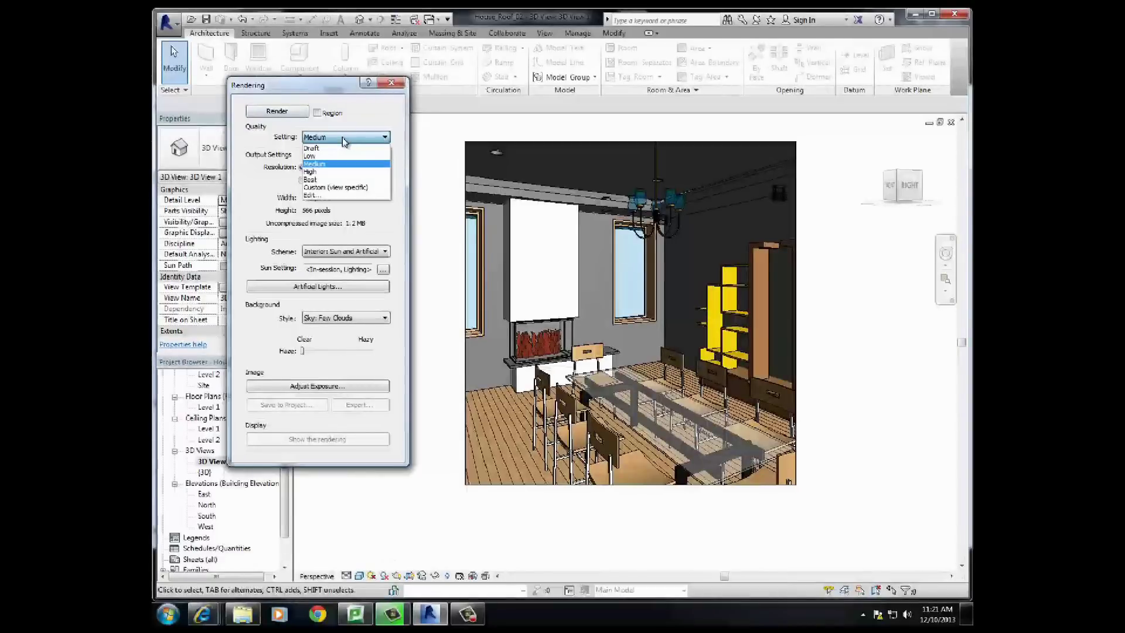
click(330, 172)
click(290, 112)
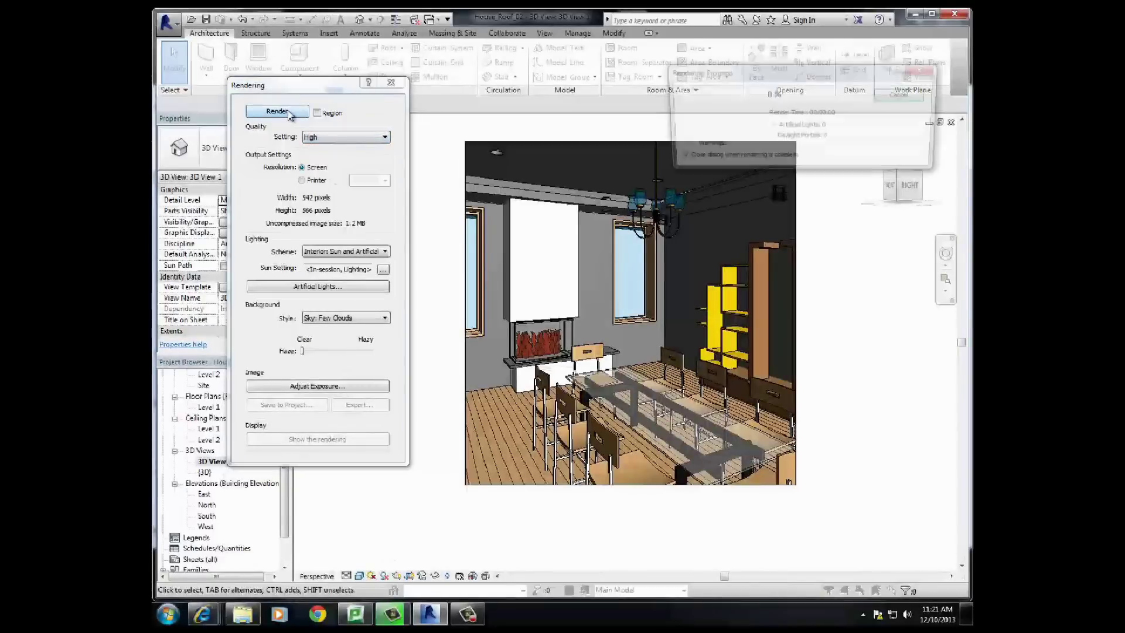